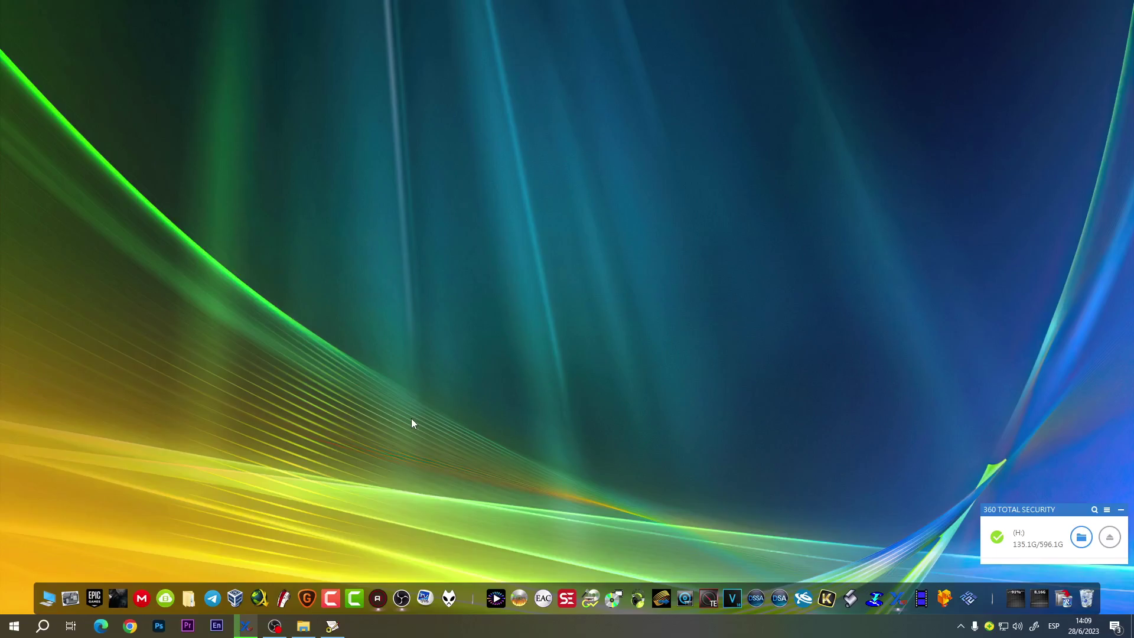
right_click(1086, 598)
left_click(1028, 373)
Play the Husk Original folder from the Respaldos (D:) drive in VLC.
left_click(305, 631)
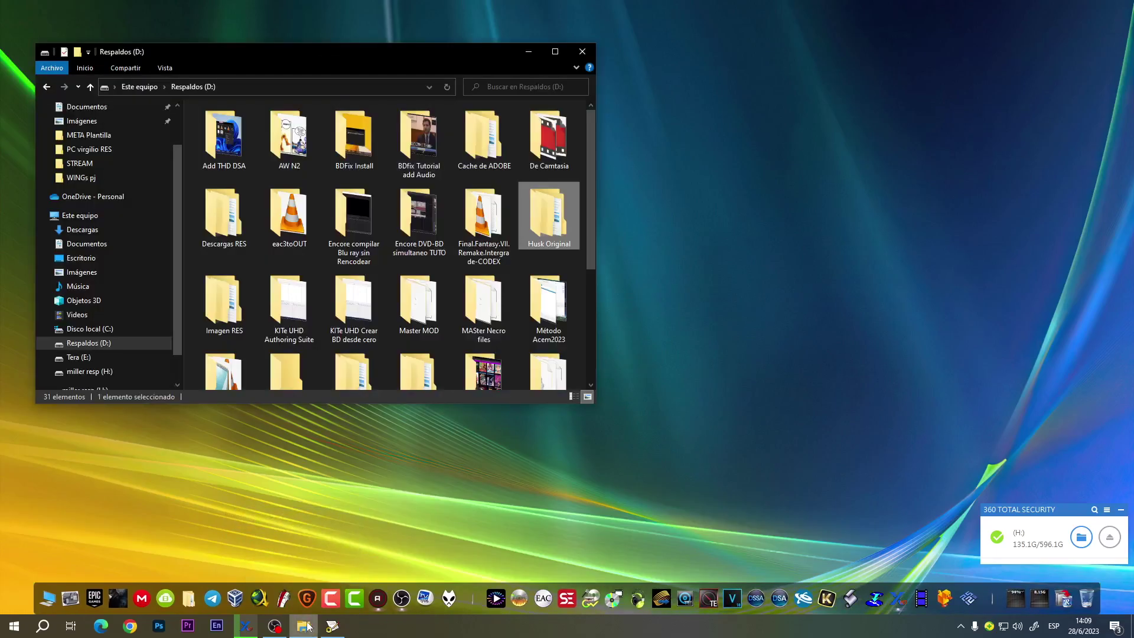
right_click(565, 220)
left_click(629, 289)
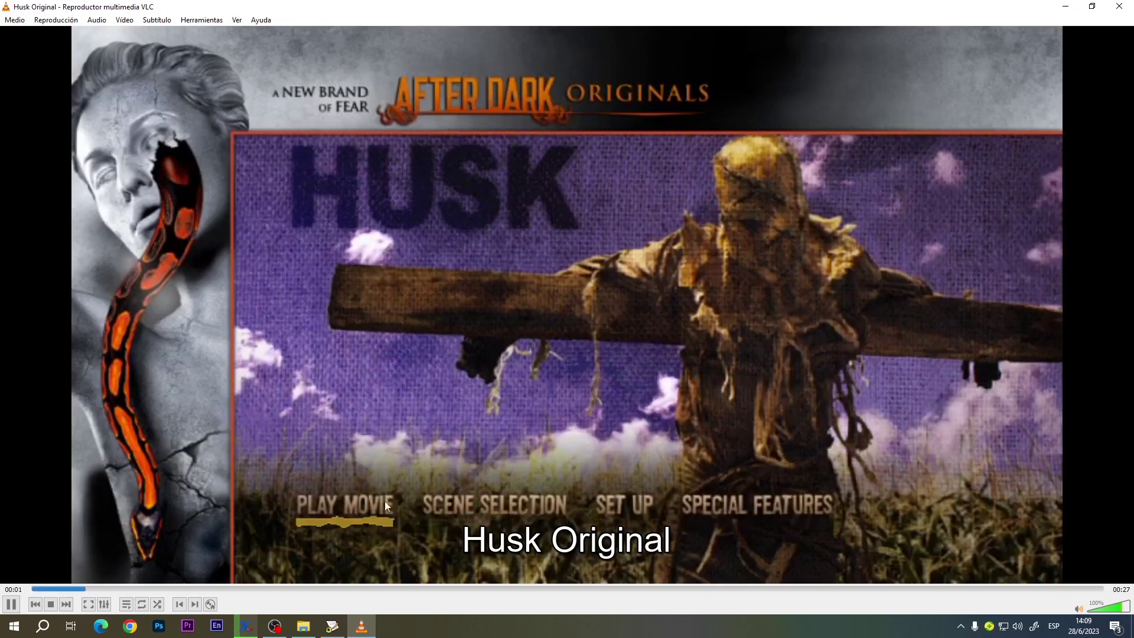
Move through the DVD main menu's buttons and test Play Movie, closing the player and minimizing the folder window when done.
key("Right")
key("Right")
key("Right")
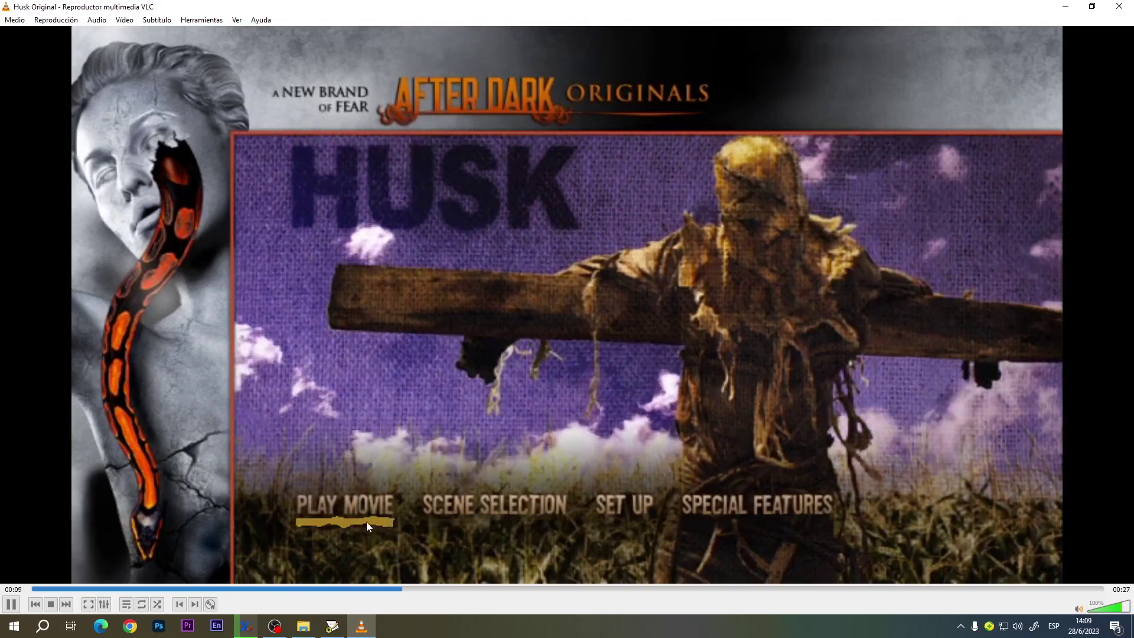
left_click(366, 524)
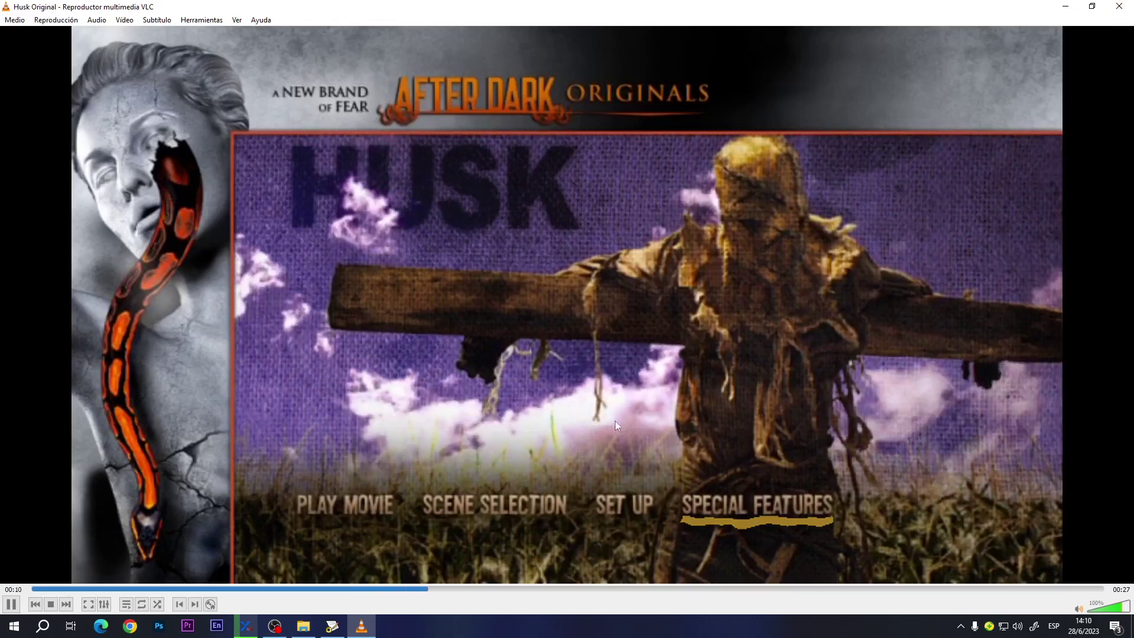
left_click(335, 522)
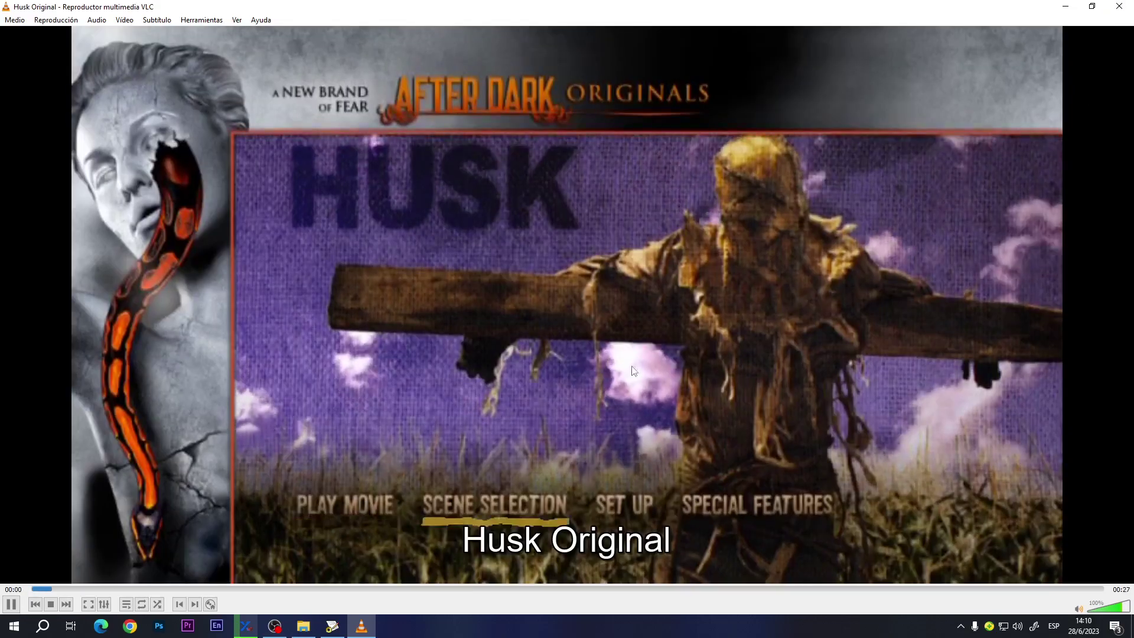
left_click(1129, 6)
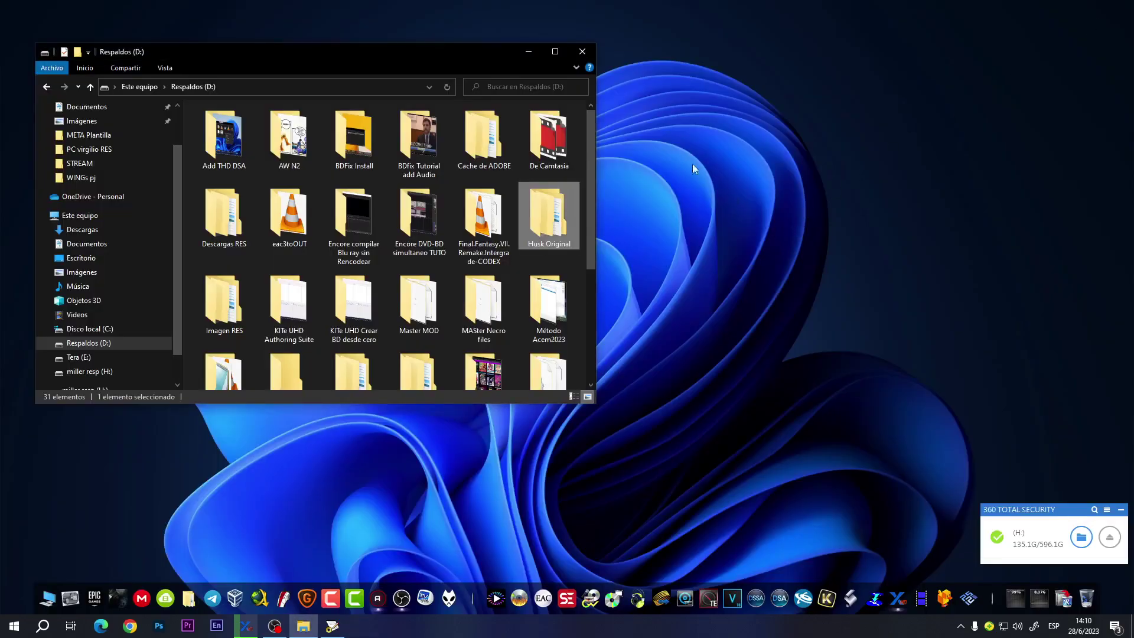
left_click(541, 51)
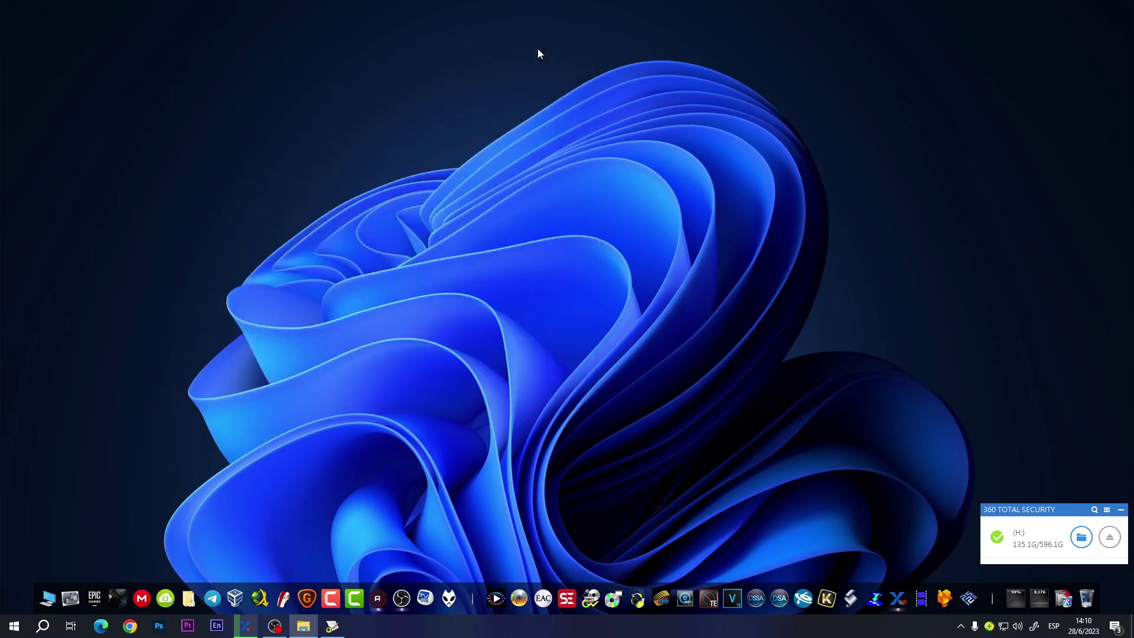
Switch to PgcEdit and open the DVD folder D:\Husk Original.
left_click(332, 626)
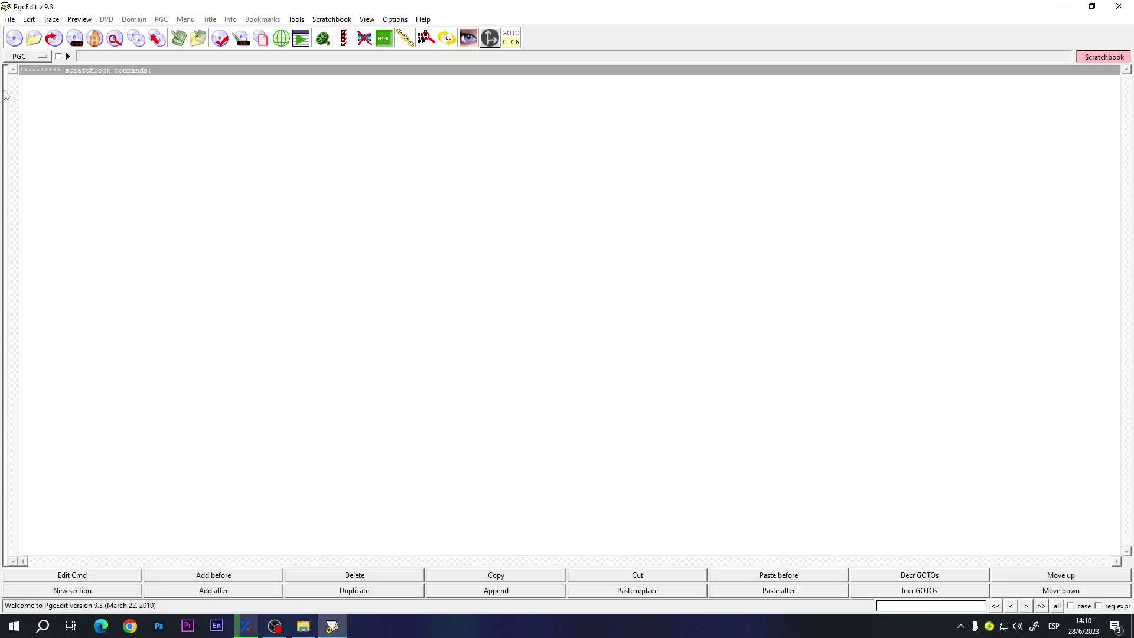
left_click(10, 22)
left_click(23, 41)
left_click(566, 329)
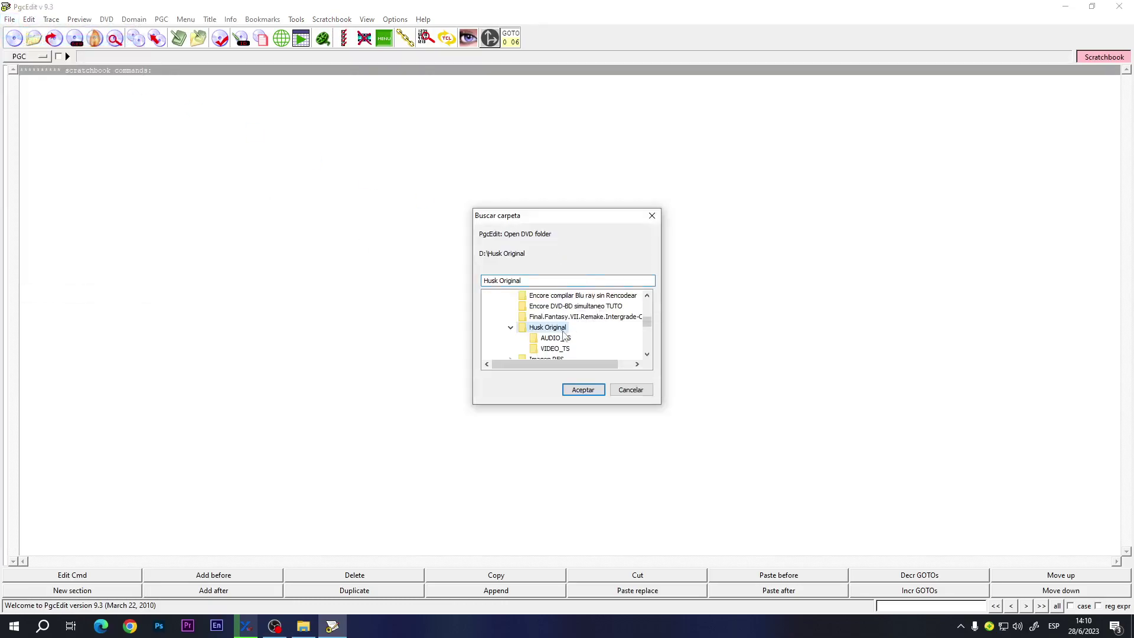
left_click(583, 389)
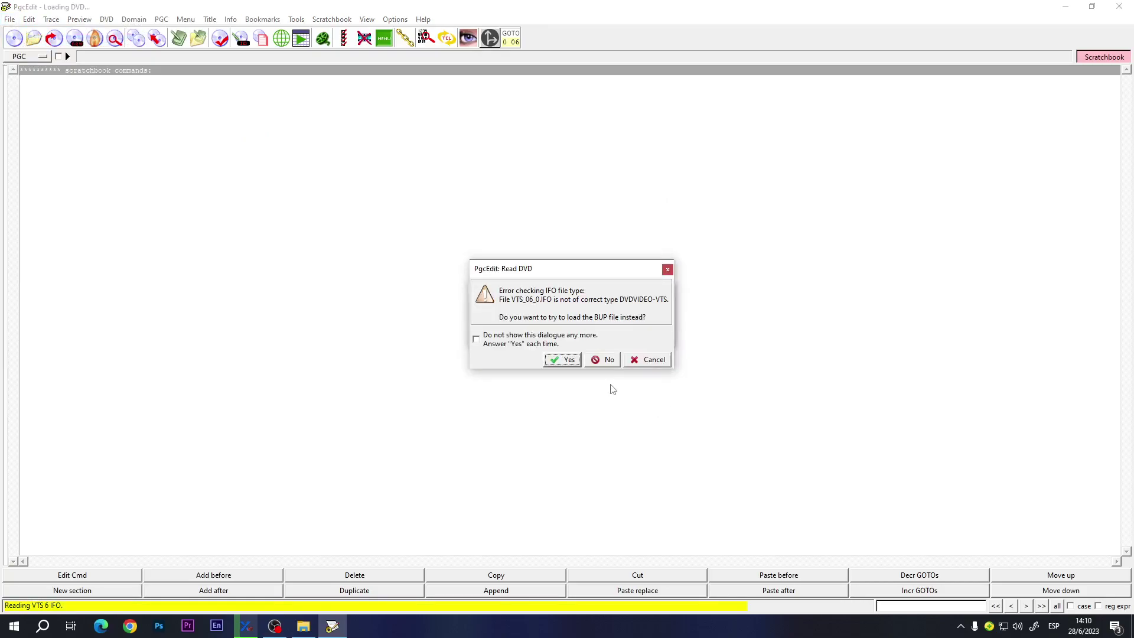
Continue loading the DVD by trying the BUP file for VTS_06_0.IFO and stopping the parsing of the Title Play Map Table.
left_click(563, 360)
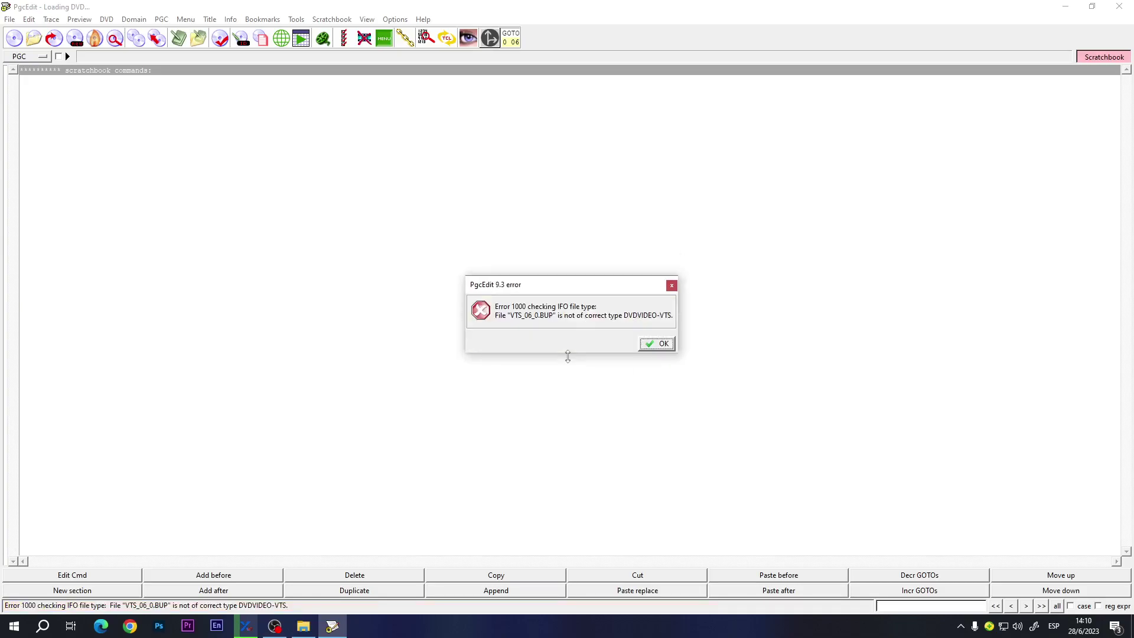
left_click(664, 344)
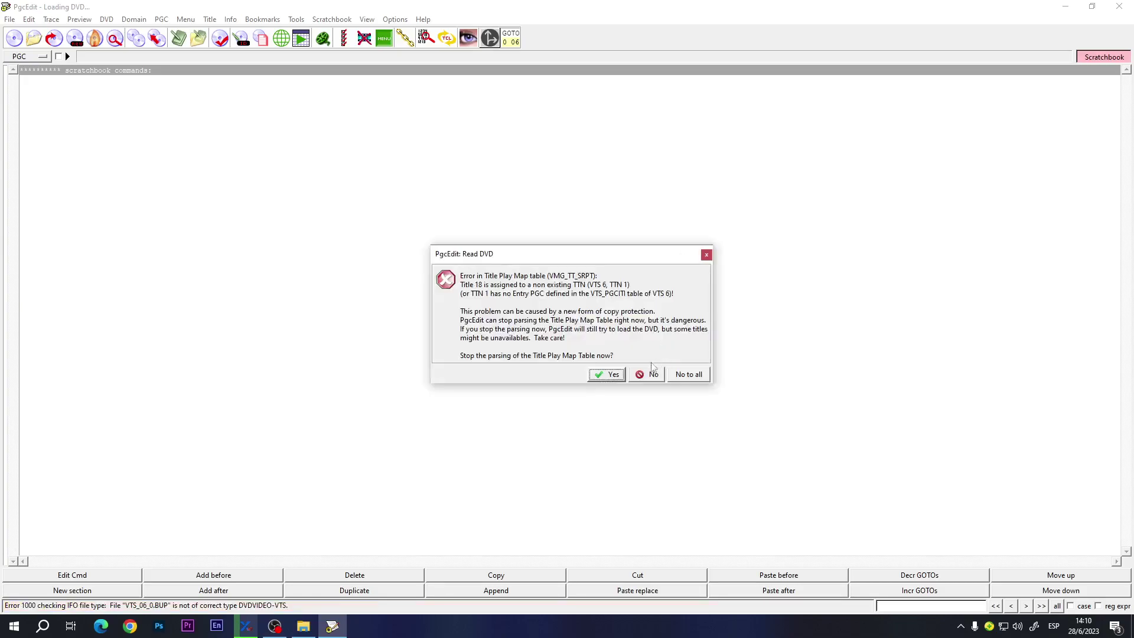
left_click(613, 375)
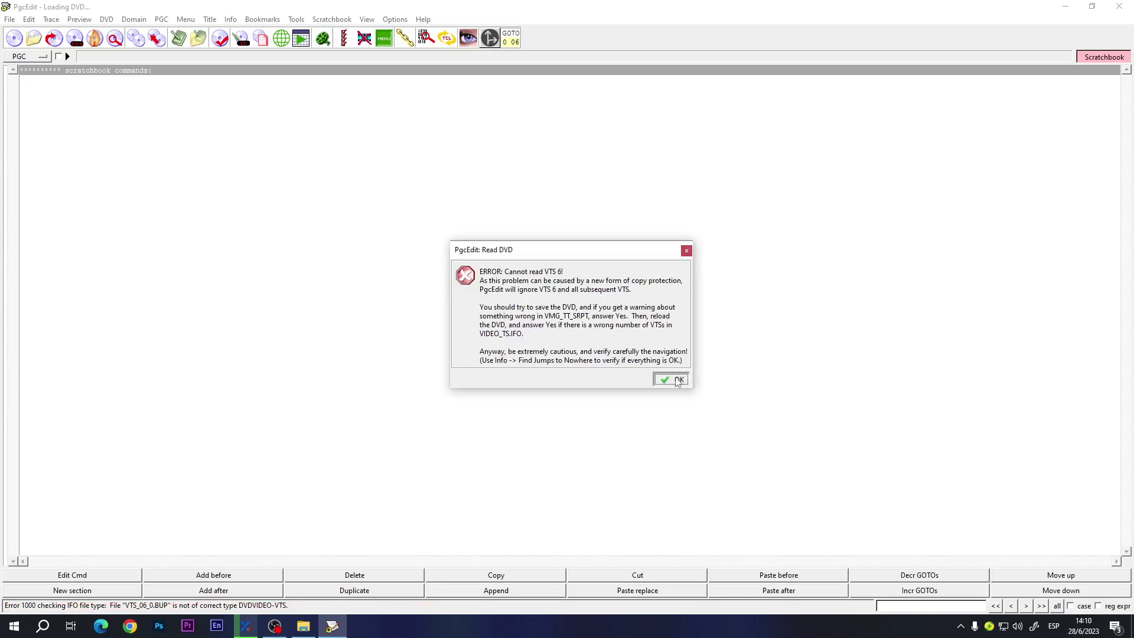
left_click(672, 379)
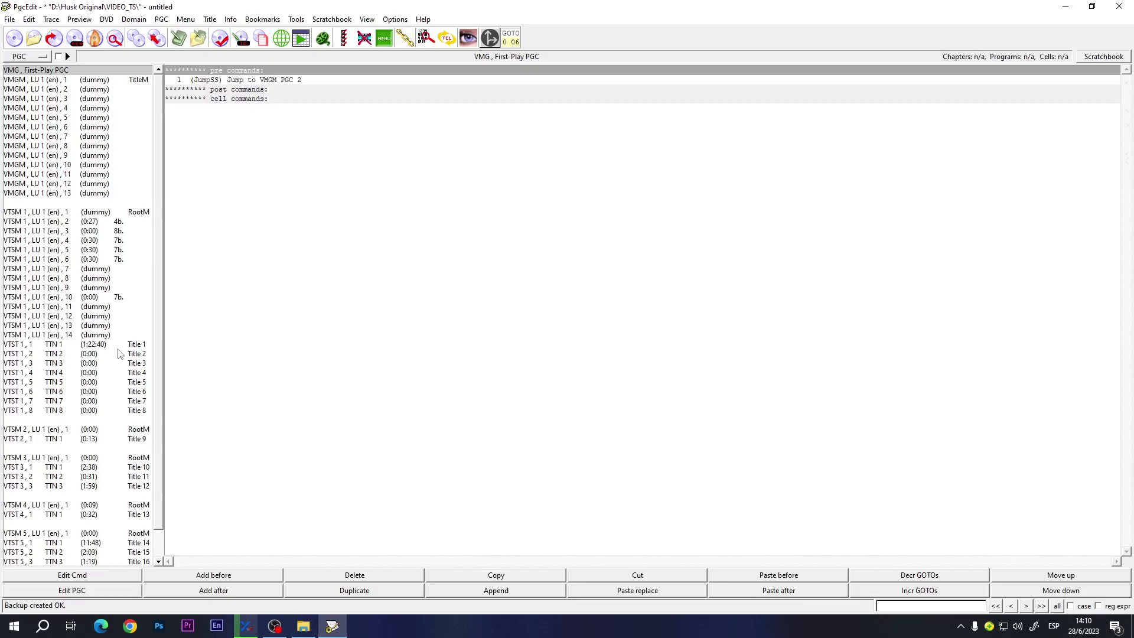
Check the commands of Title 1 and open the menu buttons view for VTSM 1, LU 1, PGC 2.
left_click(104, 347)
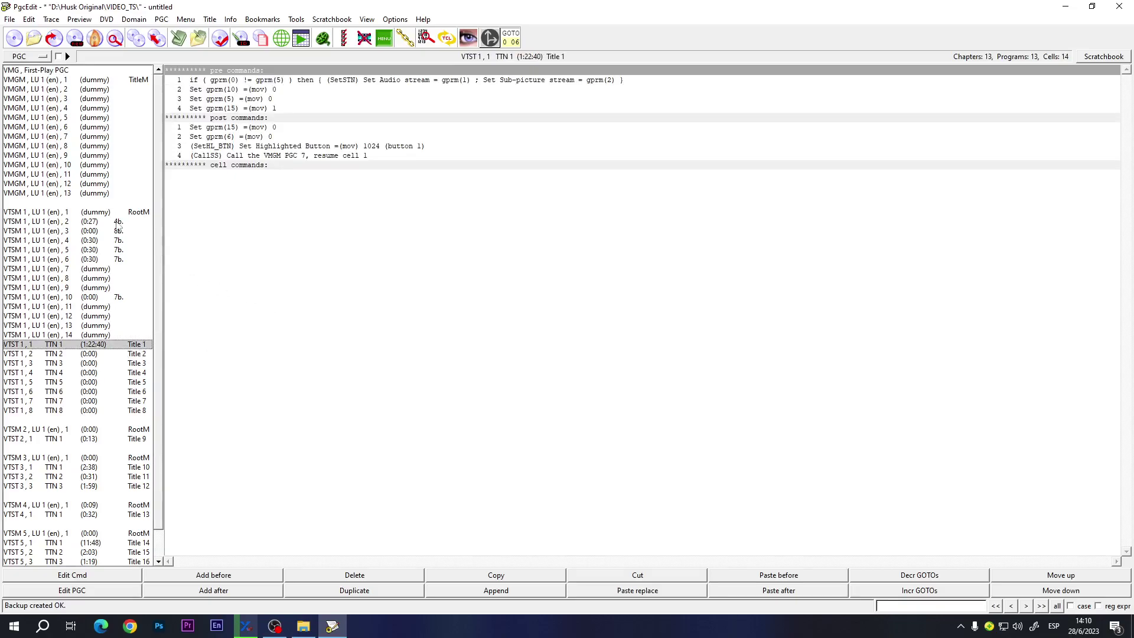
left_click(117, 223)
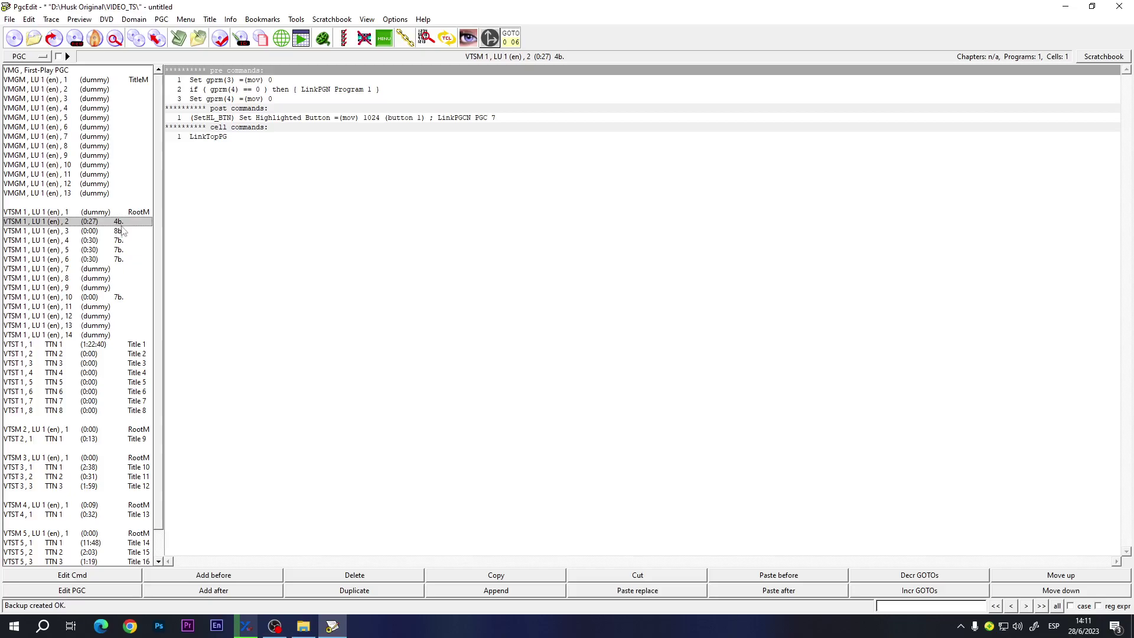
left_click(372, 40)
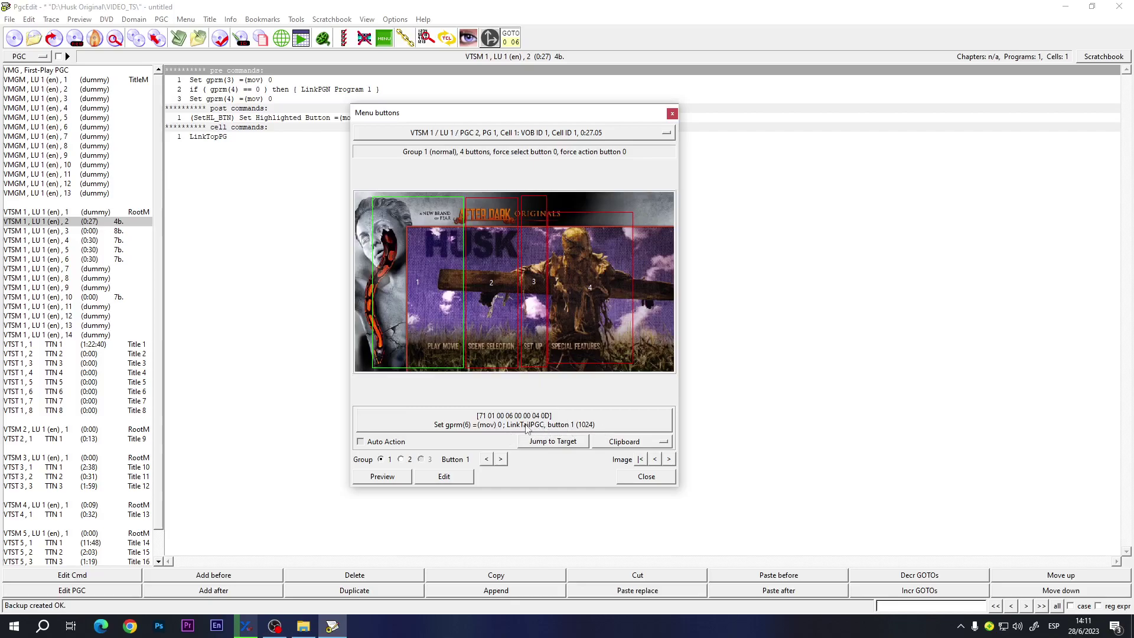
Inspect the commands assigned to the Scene Selection, Special Features, Set Up and Play Movie buttons.
left_click(485, 341)
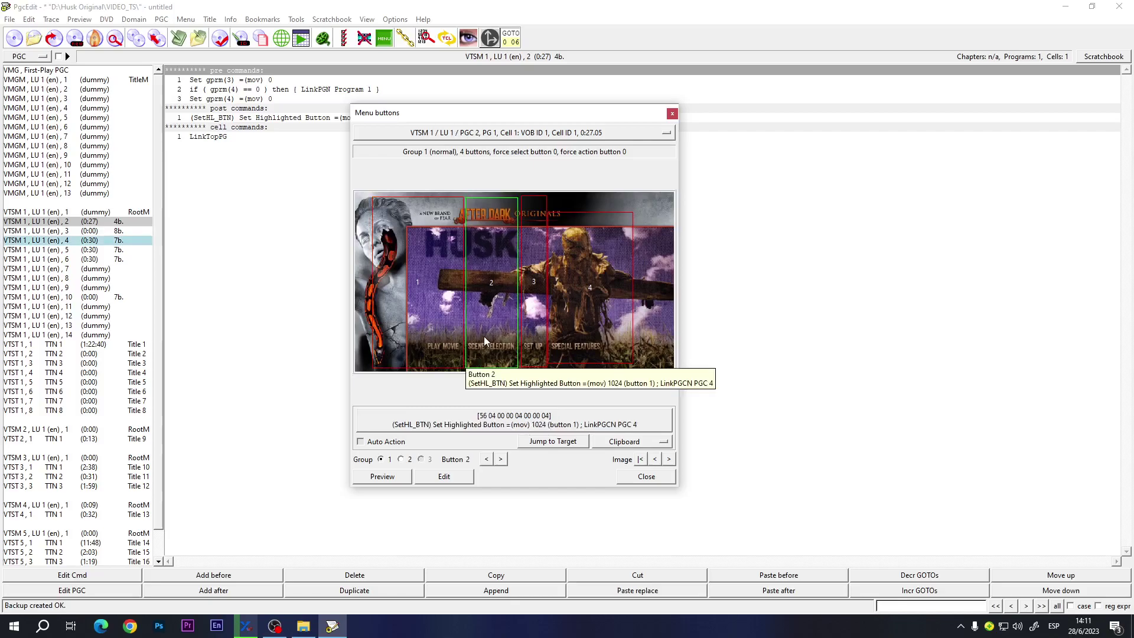
left_click(611, 352)
left_click(536, 346)
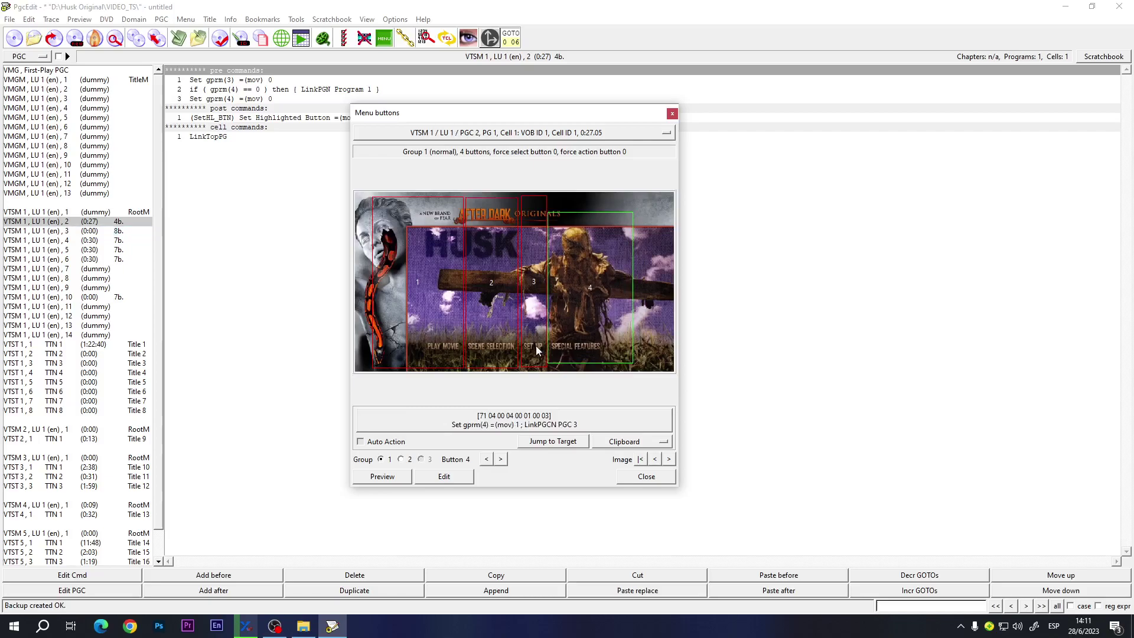
left_click(493, 352)
left_click(443, 346)
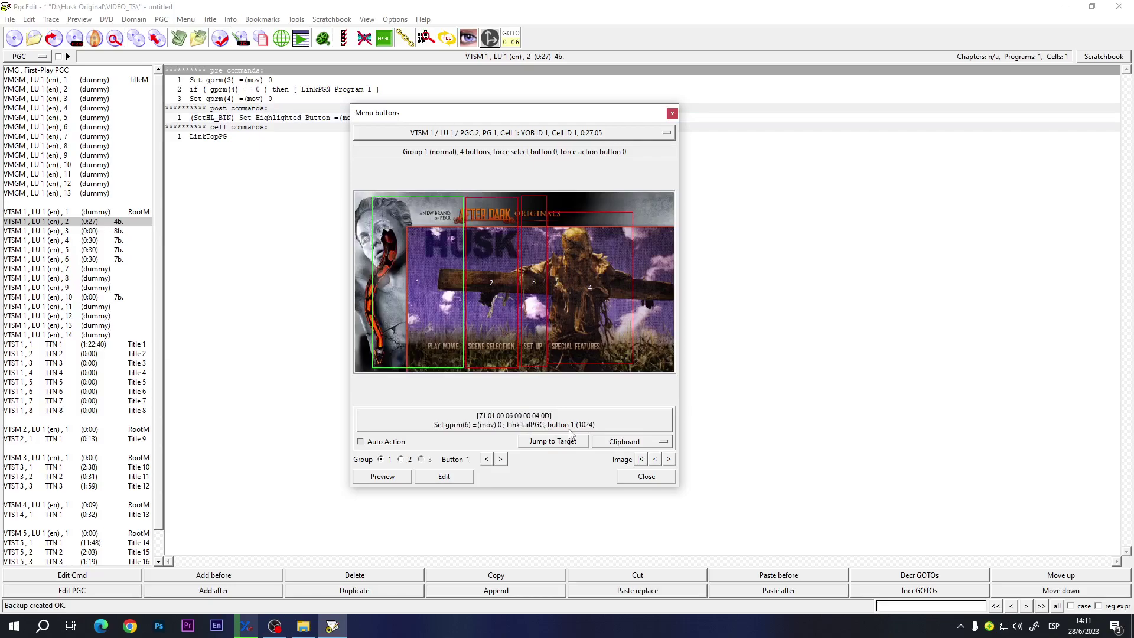
Replace the Play Movie button's command with JumpVTS_TT to TTN 1 in this VTS, and close the menu buttons view.
double_click(539, 426)
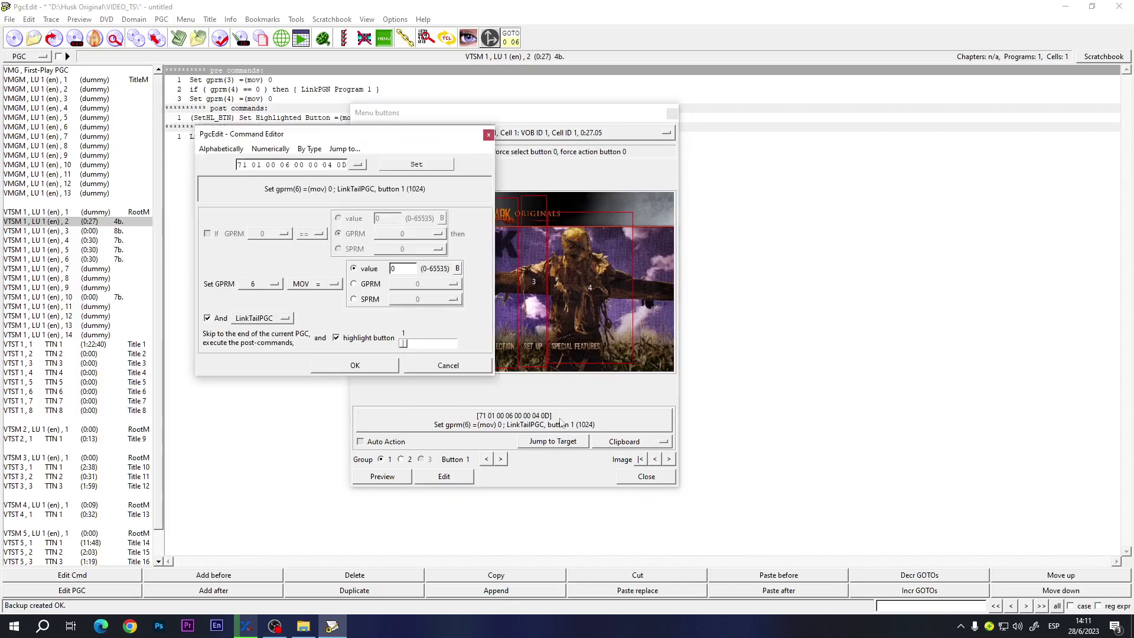
left_click(312, 150)
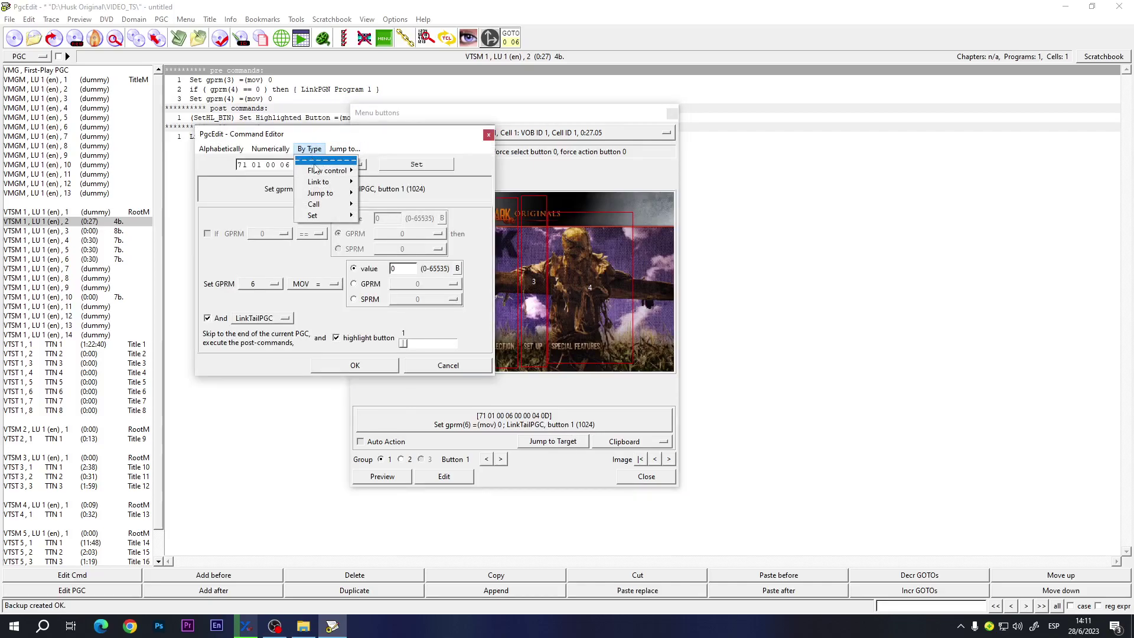
mouse_move(322, 196)
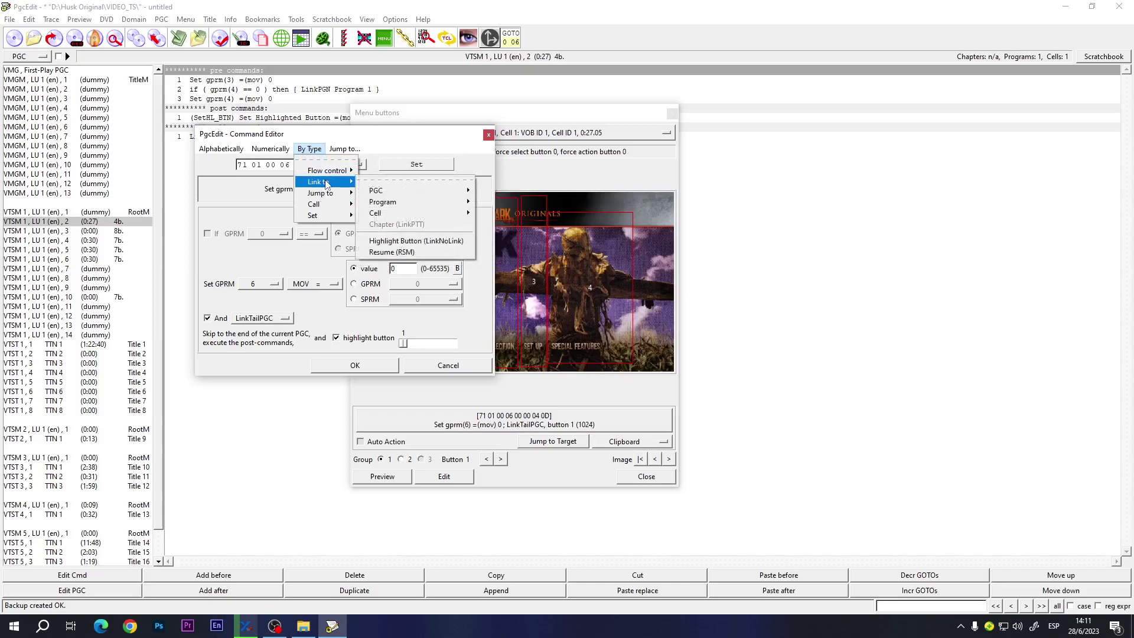
mouse_move(328, 218)
mouse_move(393, 192)
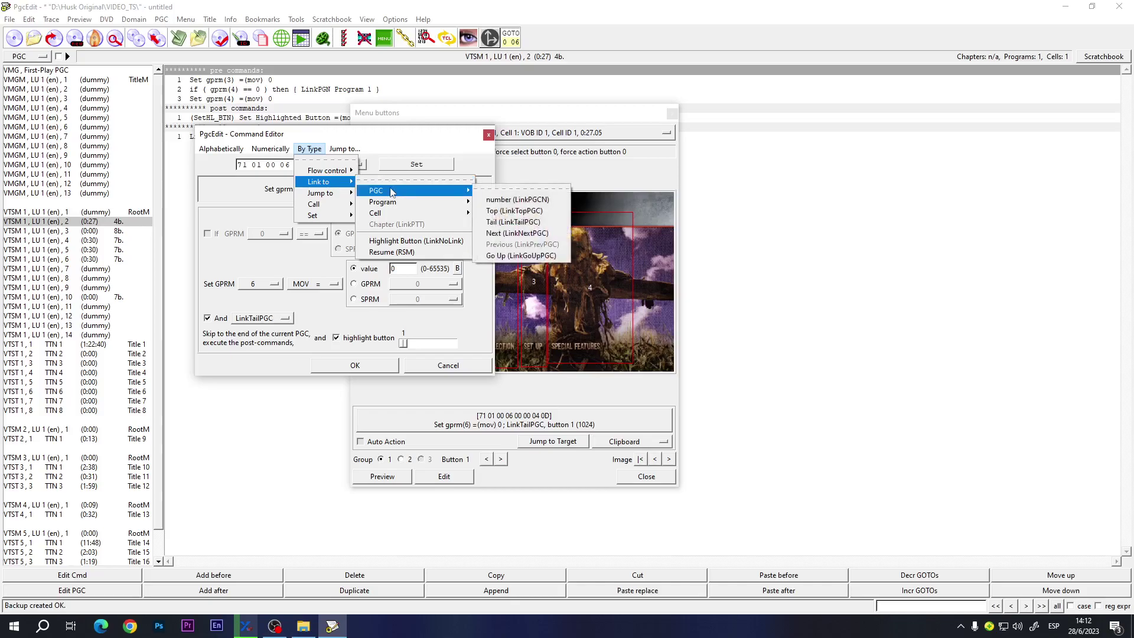
mouse_move(393, 214)
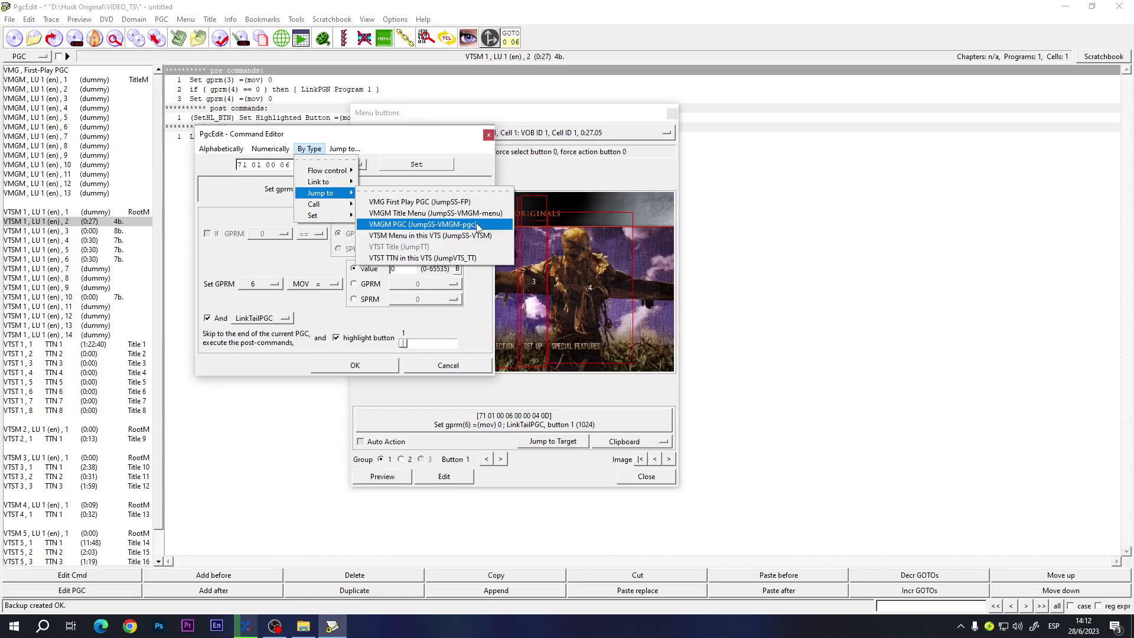
left_click(464, 259)
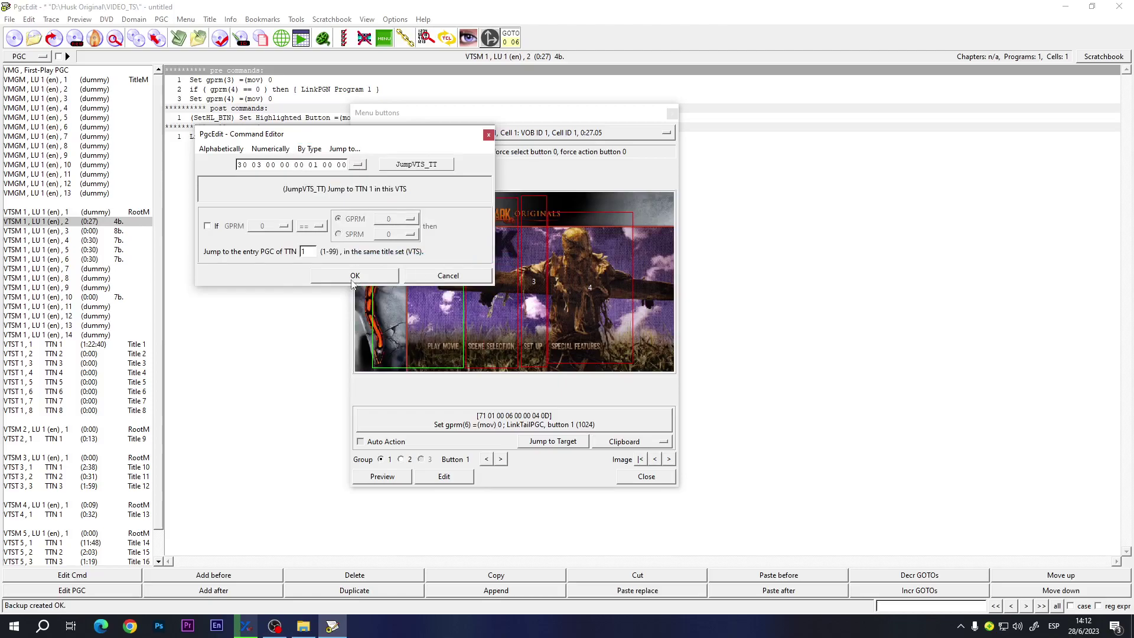
left_click(355, 277)
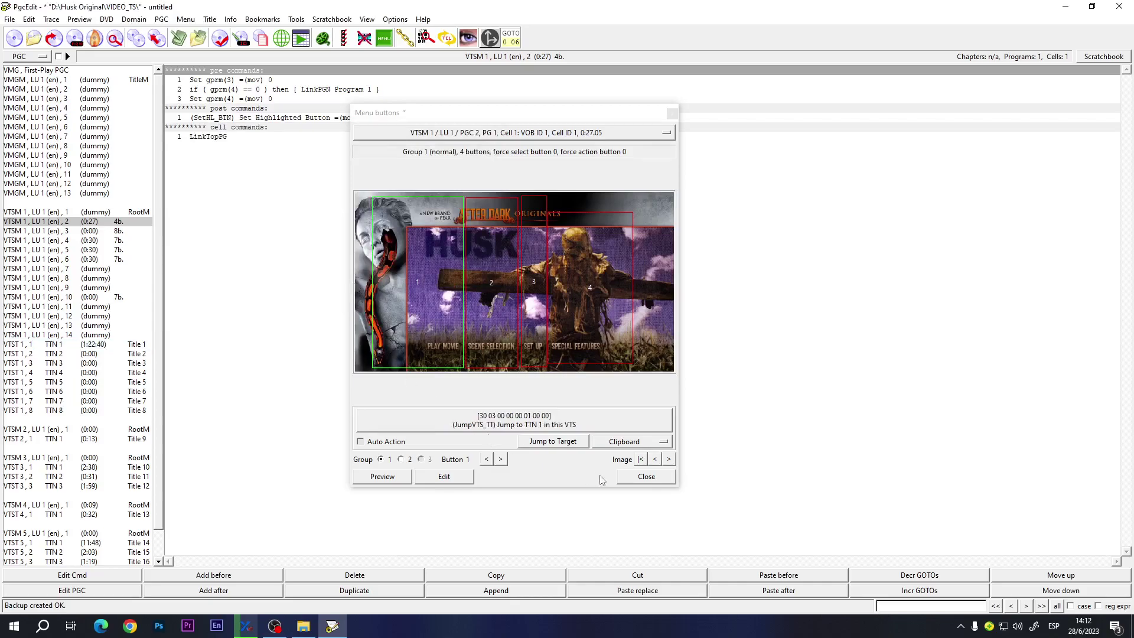
left_click(663, 479)
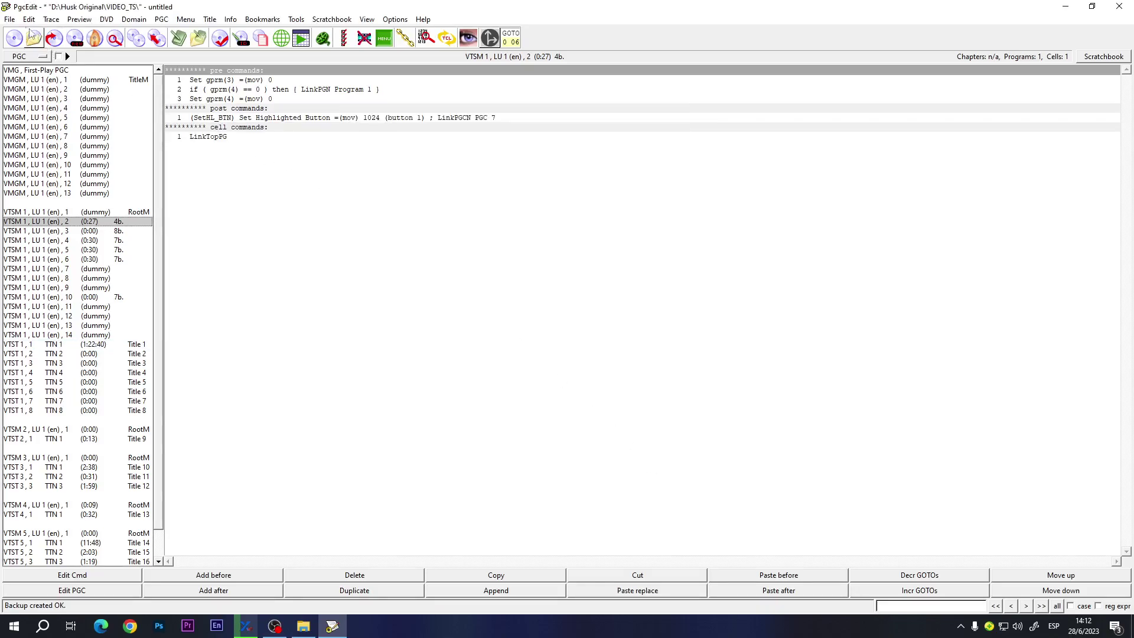
Save the modified DVD, accepting the save prompts.
left_click(9, 19)
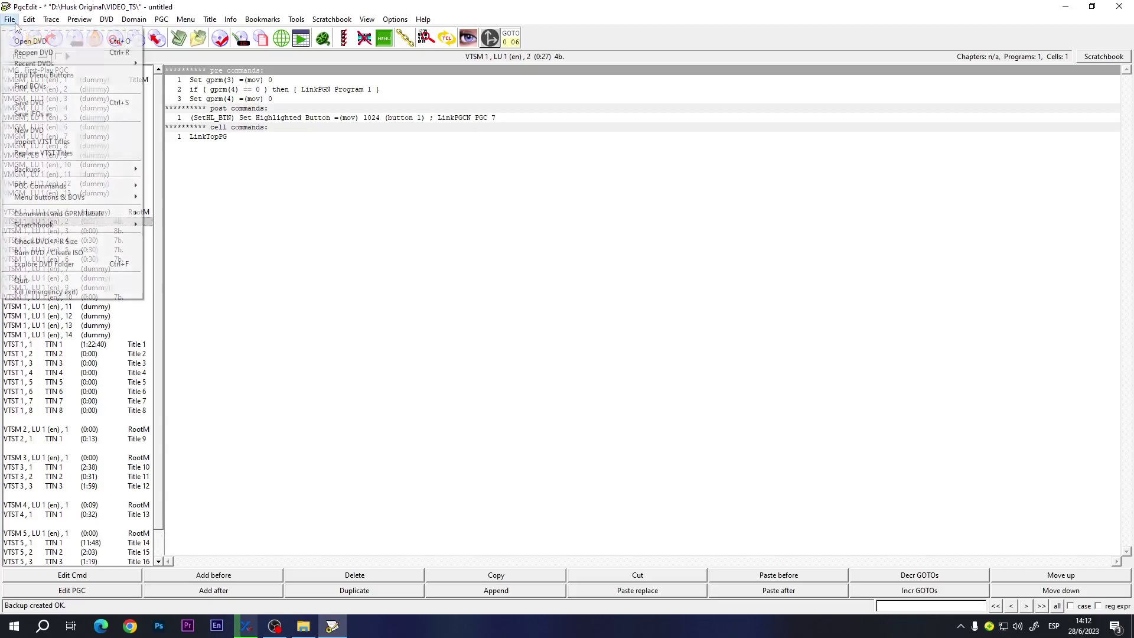
left_click(47, 104)
left_click(535, 357)
left_click(626, 356)
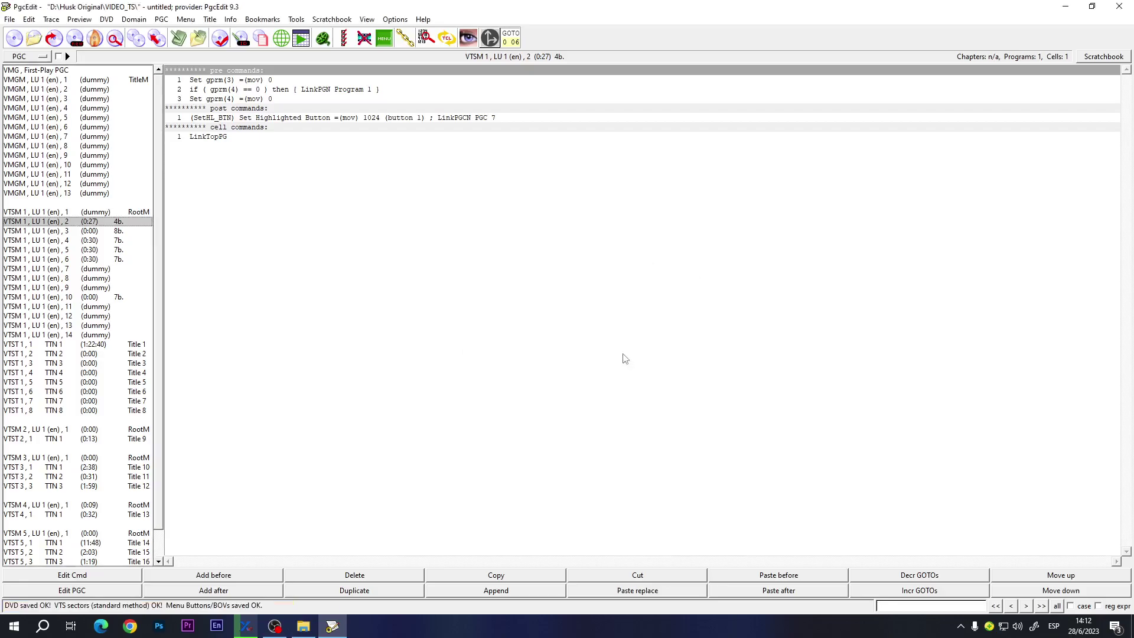
Play the Husk Original folder in VLC to test the edited Play Movie button, and skip to the movie's next chapter.
left_click(1065, 7)
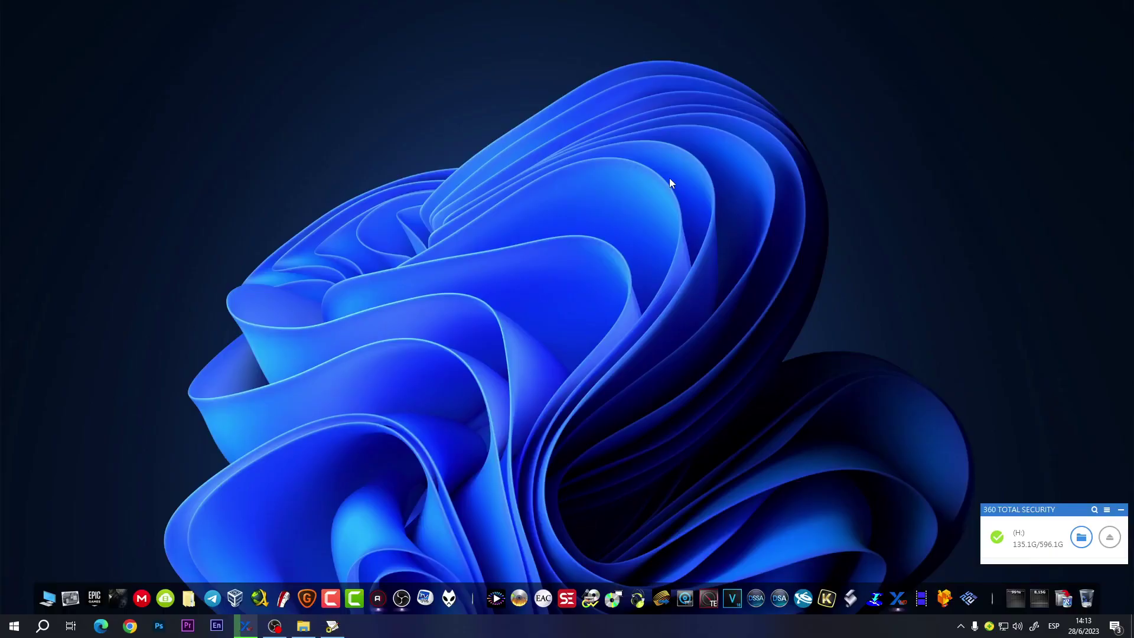
left_click(303, 626)
right_click(547, 224)
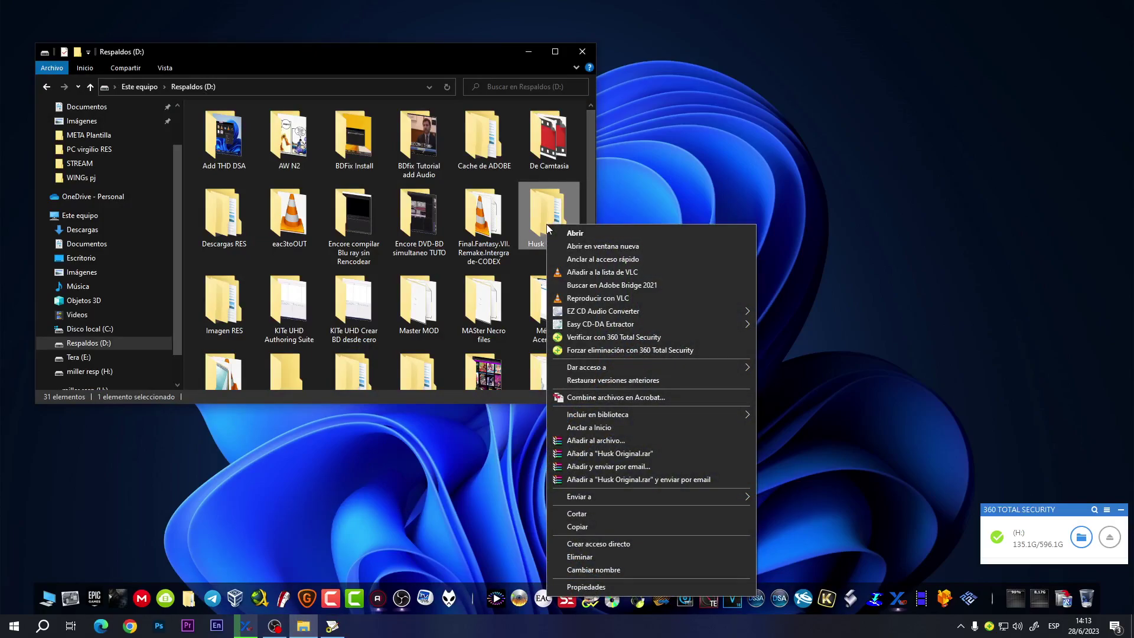
left_click(598, 297)
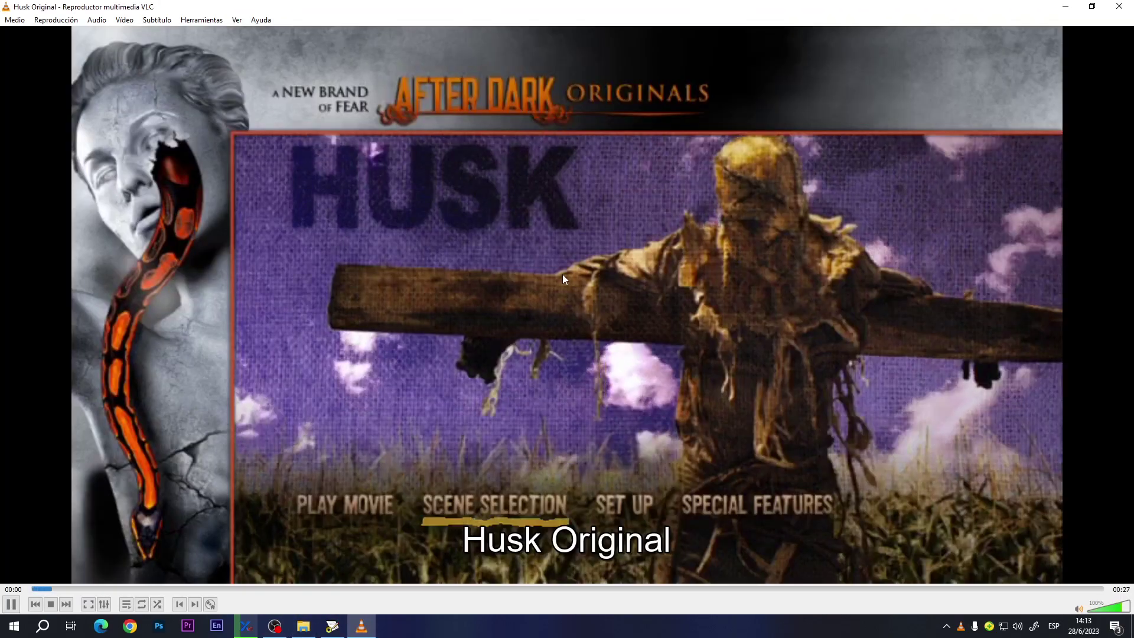
left_click(338, 516)
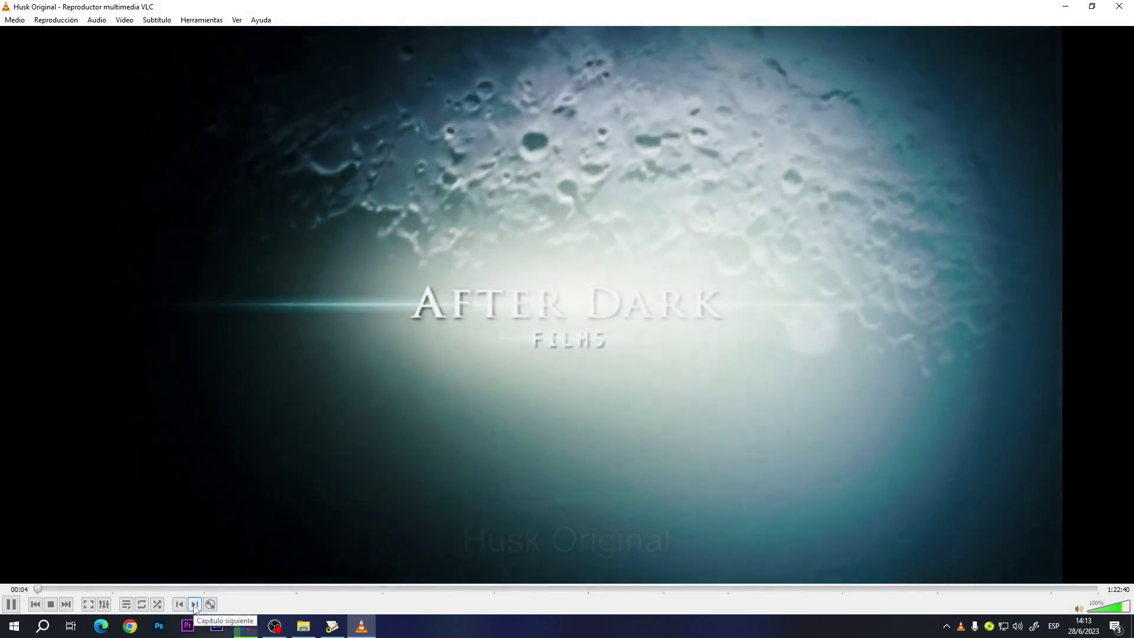
left_click(194, 604)
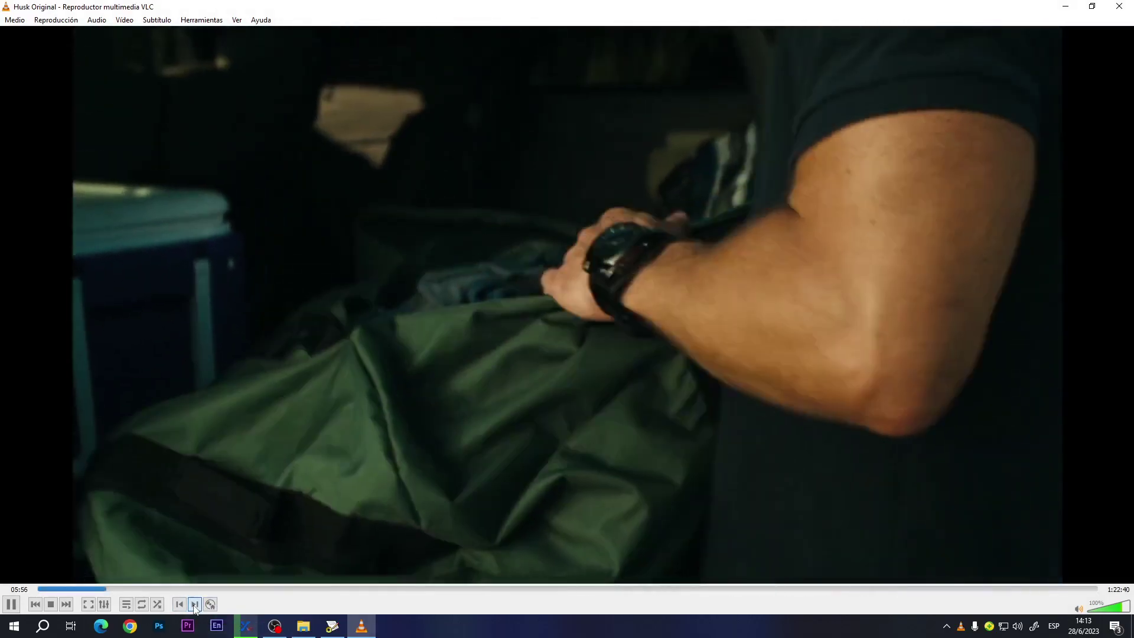
Skip ahead through several movie chapters, return to the DVD menu, and quit VLC.
left_click(195, 604)
left_click(195, 604)
left_click(195, 605)
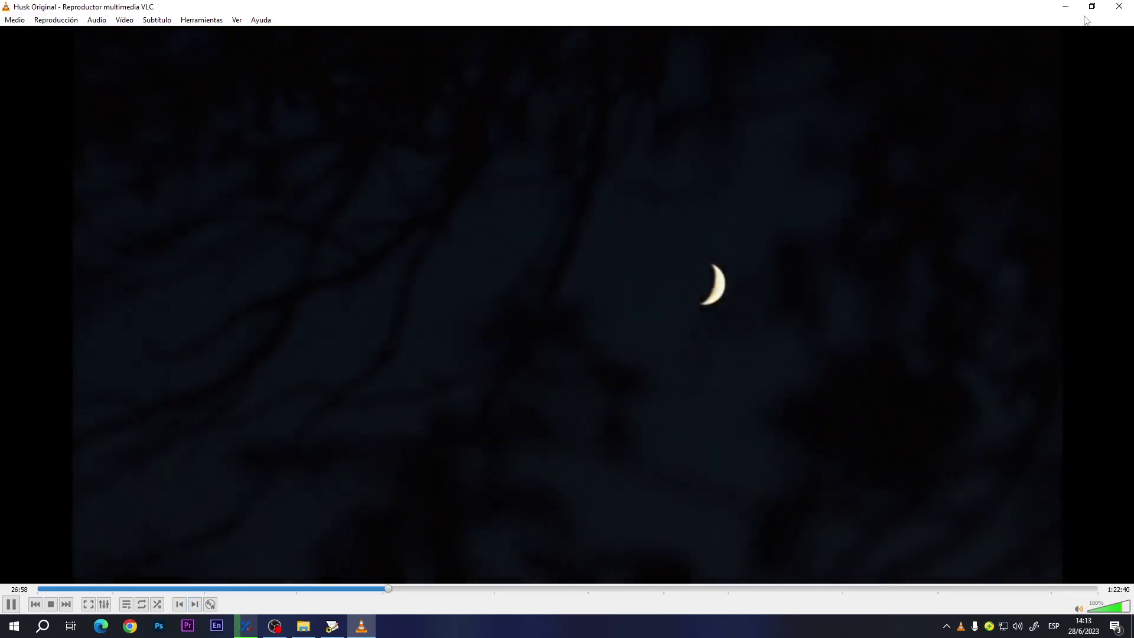
left_click(56, 20)
mouse_move(53, 33)
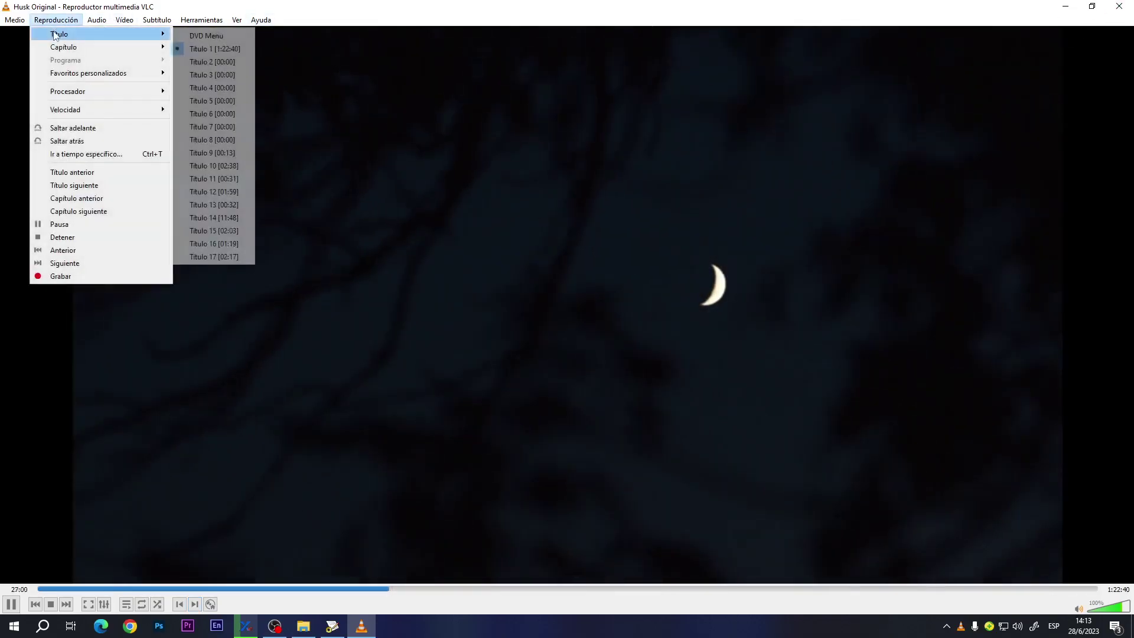
left_click(219, 35)
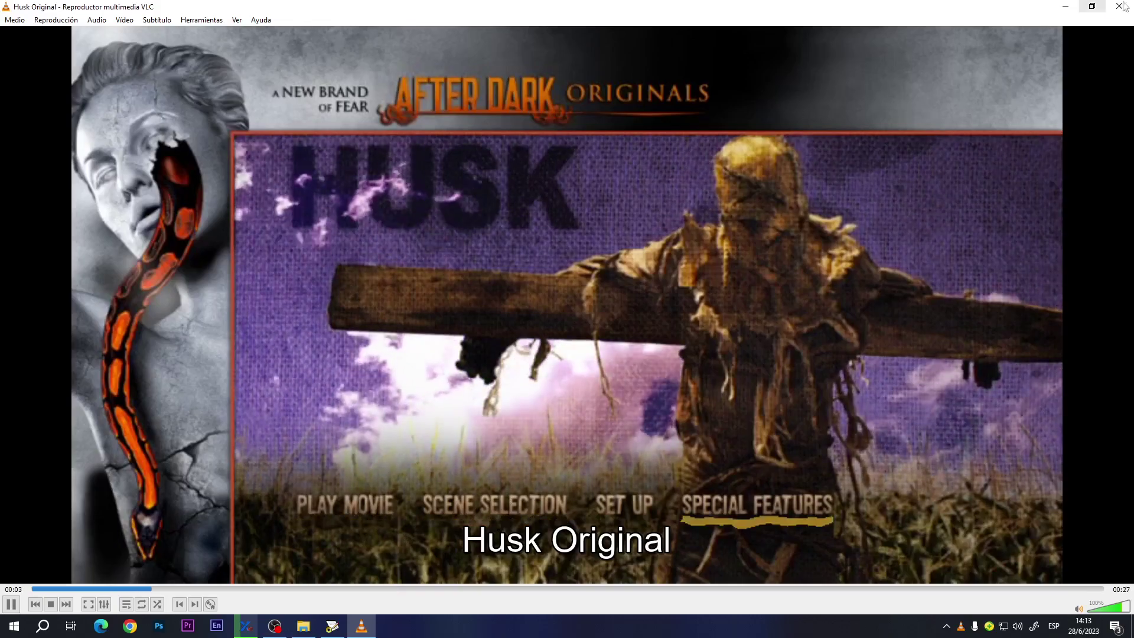
key("ctrl+q")
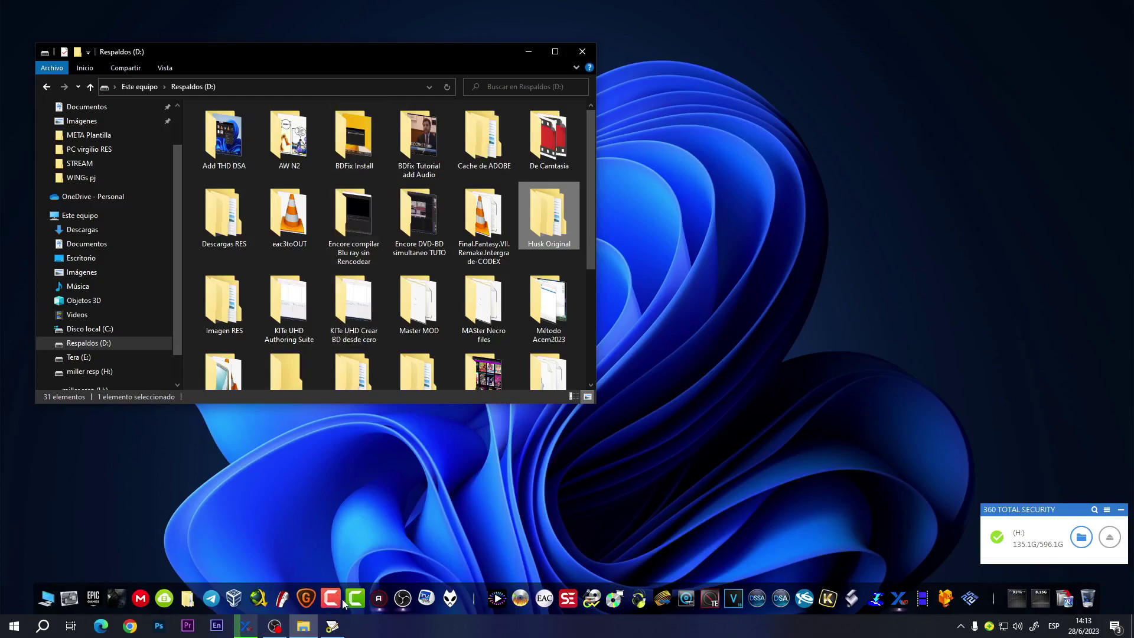
Switch to PgcEdit and review the PGC Editor settings of the main movie title, VTST 1, 1 (TTN 1).
left_click(332, 626)
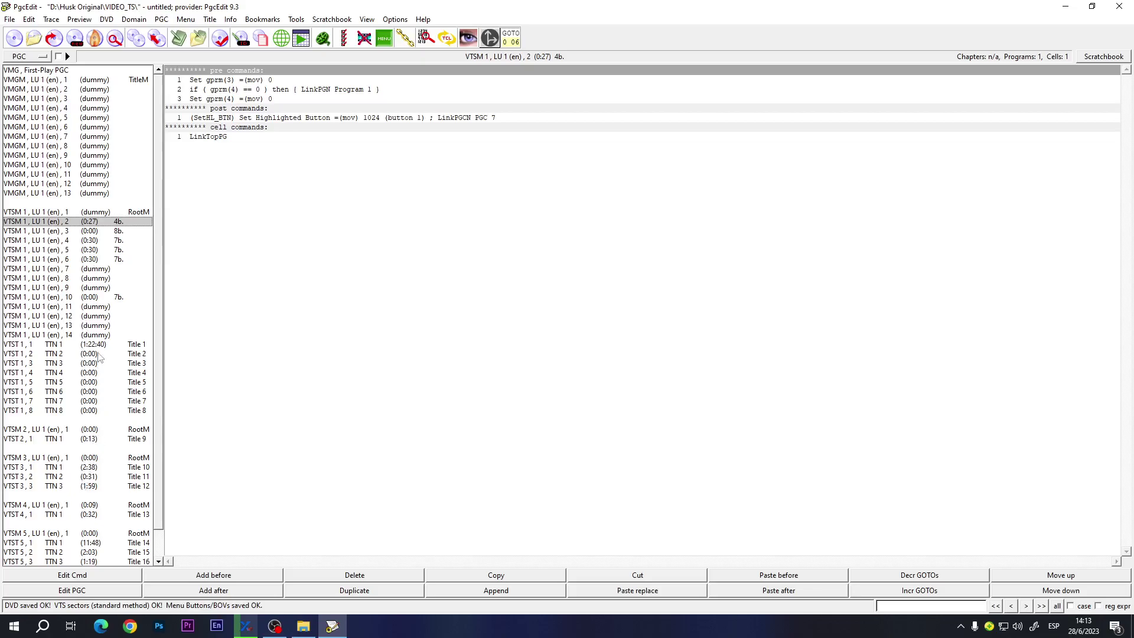
left_click(99, 345)
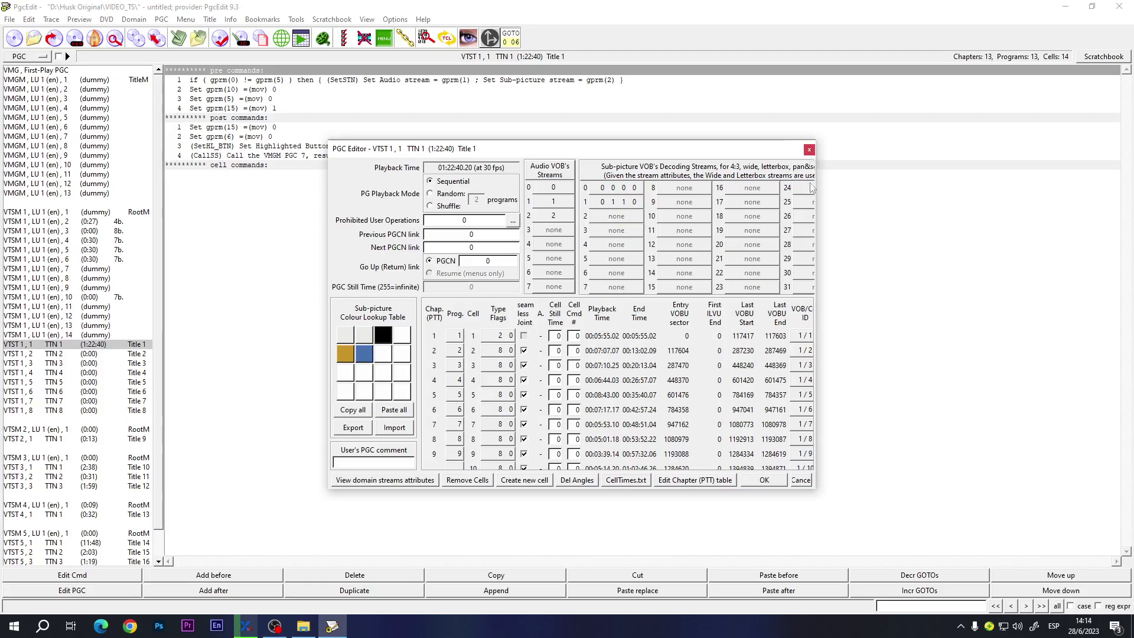
left_click(763, 481)
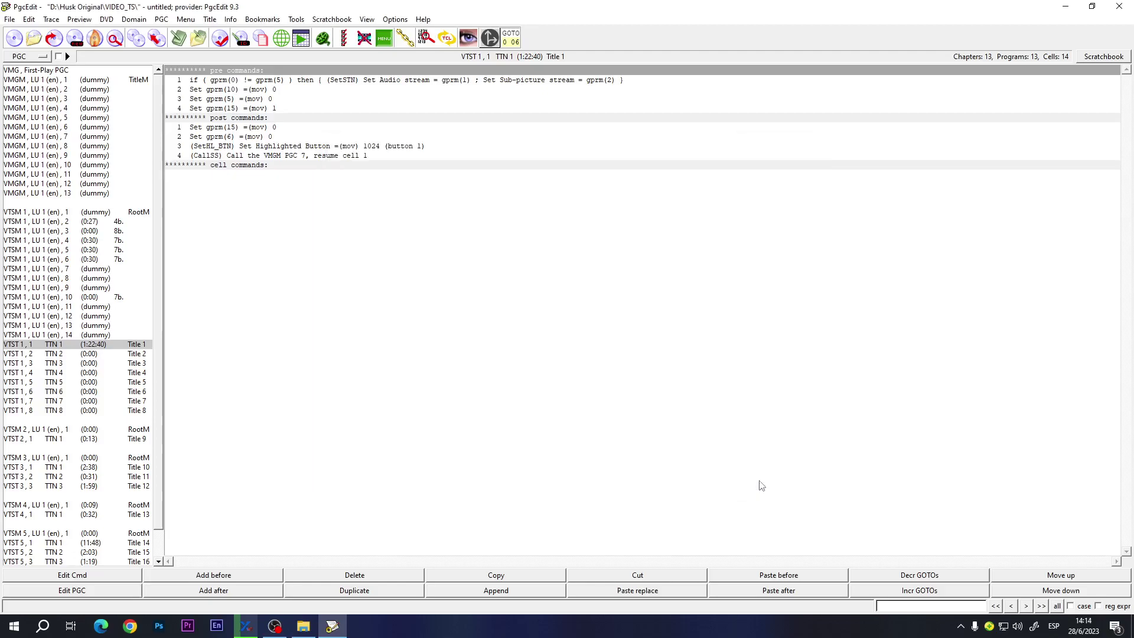
Set the Audio 2 language to es in the VTST 1 title domain's stream attributes, and review that stream's audio type.
left_click(325, 44)
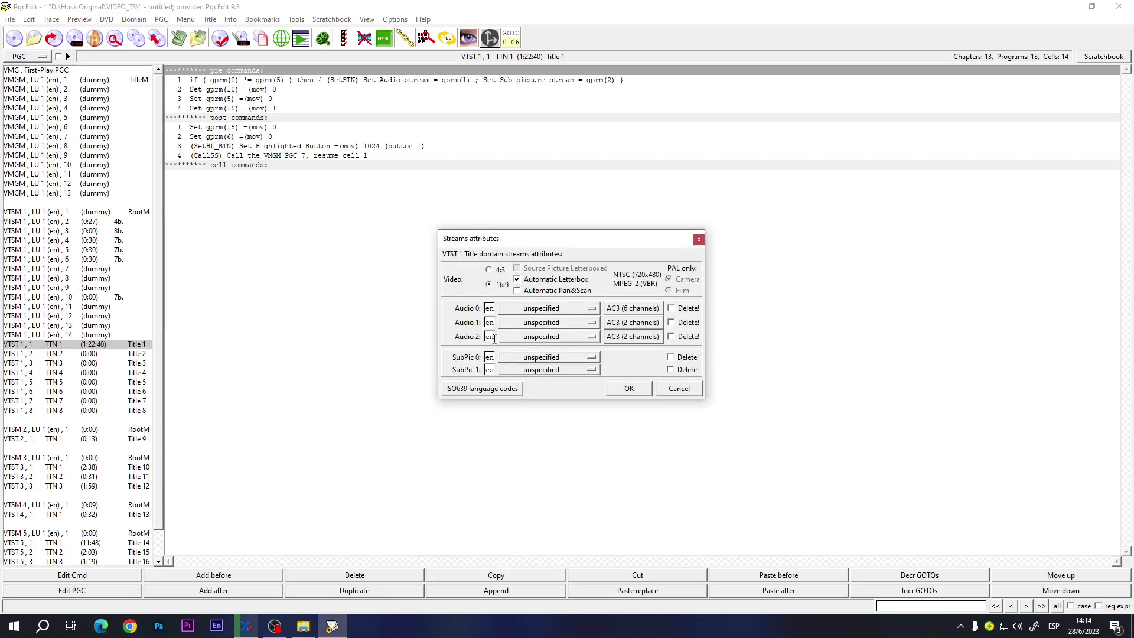
double_click(492, 339)
type("es")
left_click(656, 342)
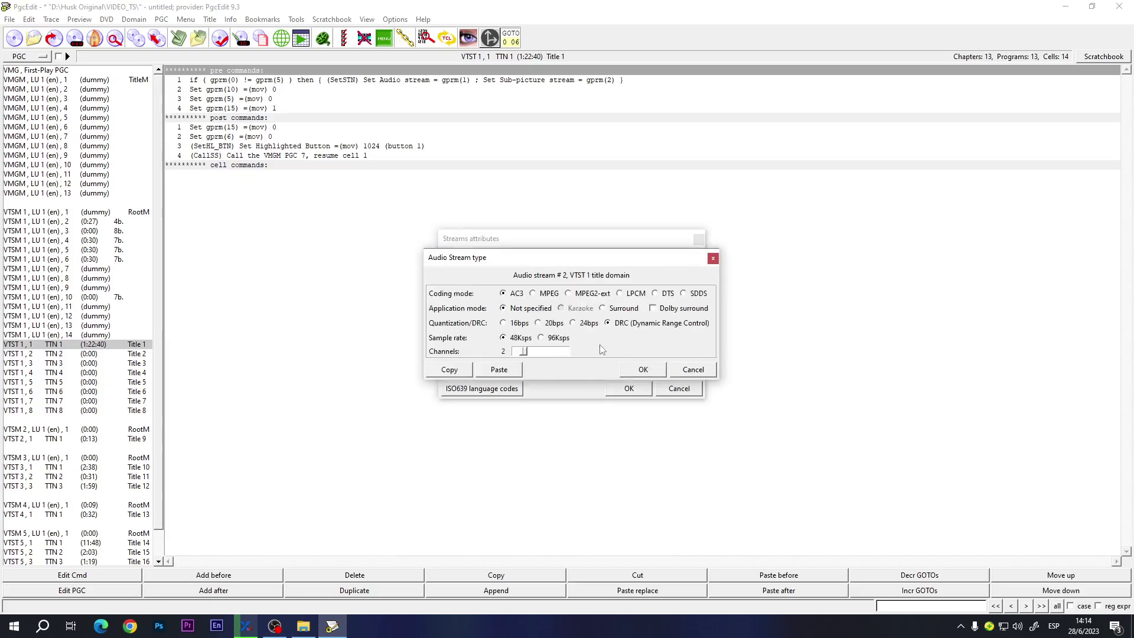
left_click(633, 370)
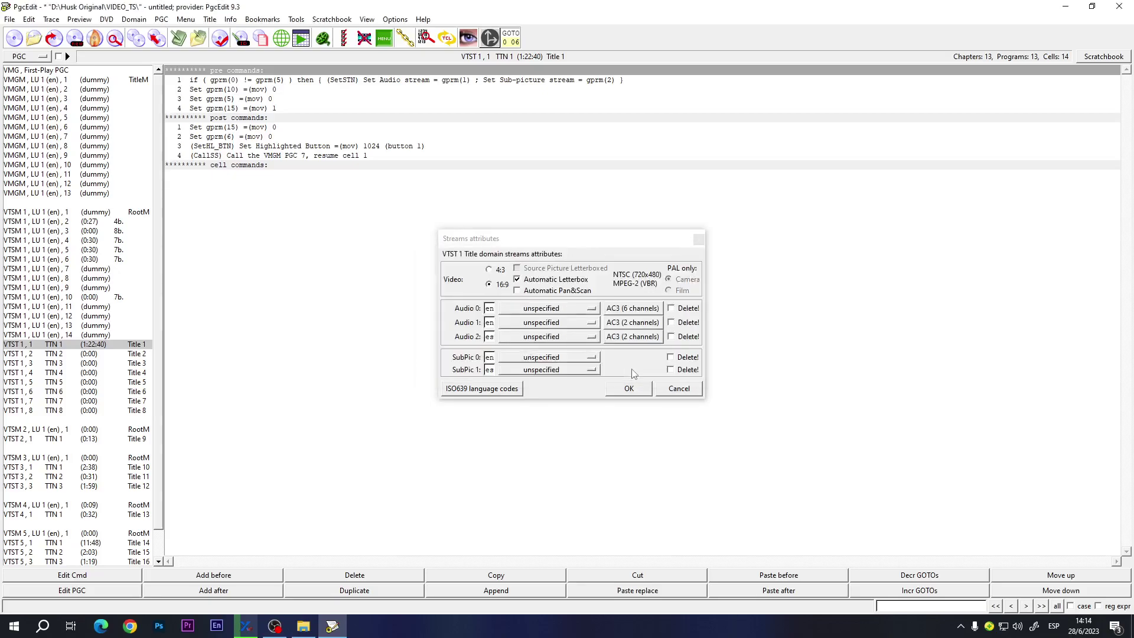
left_click(631, 391)
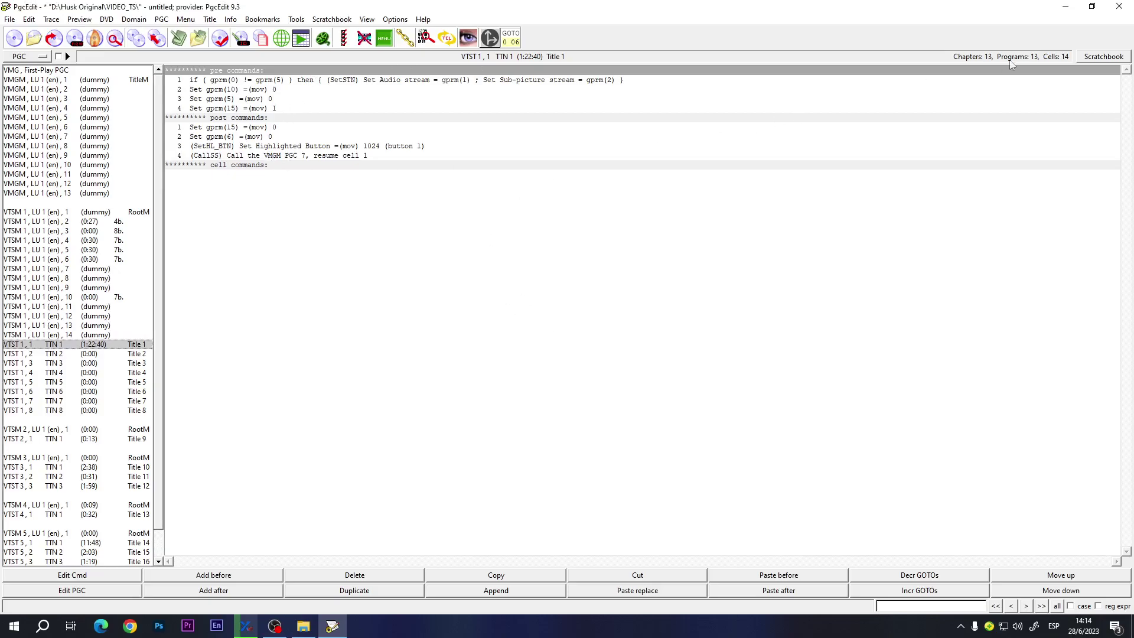
Quit PgcEdit and save the modified DVD, accepting the prompts.
left_click(1120, 7)
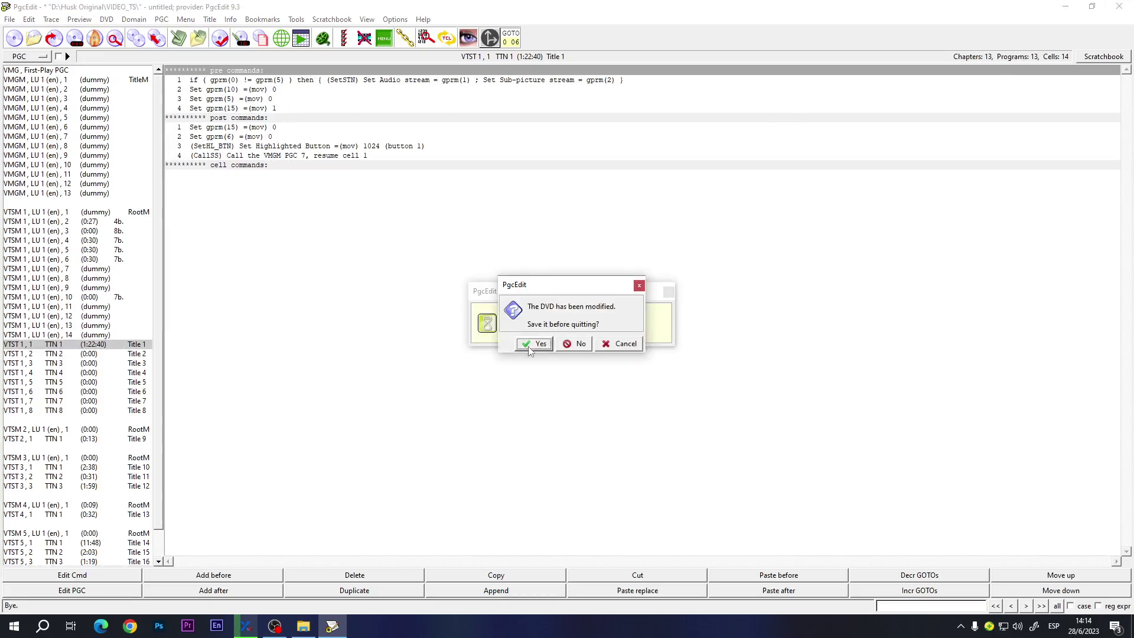
left_click(528, 345)
left_click(625, 348)
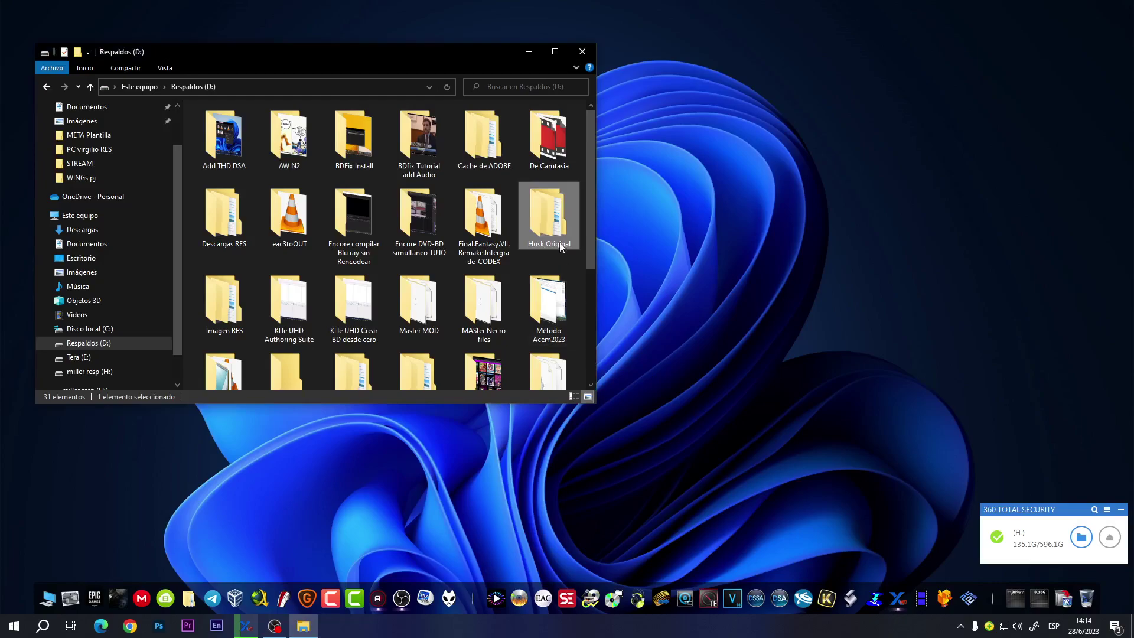
Examine the PgcEdit_backup folder inside Husk Original's VIDEO_TS folder, and close the file window.
double_click(552, 226)
left_click(222, 137)
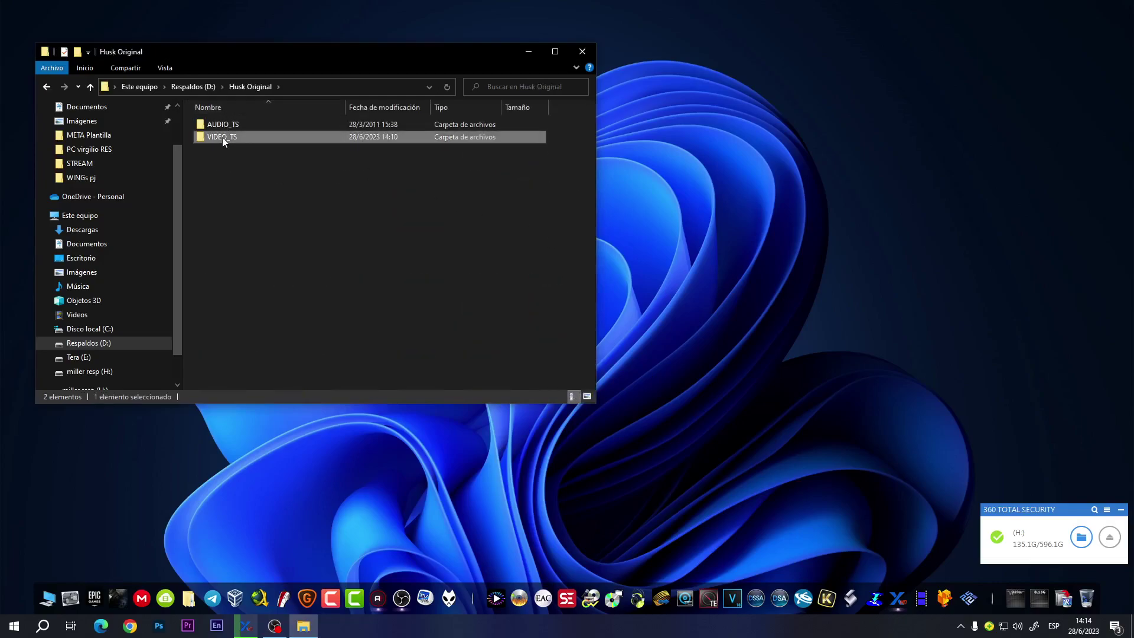
double_click(222, 138)
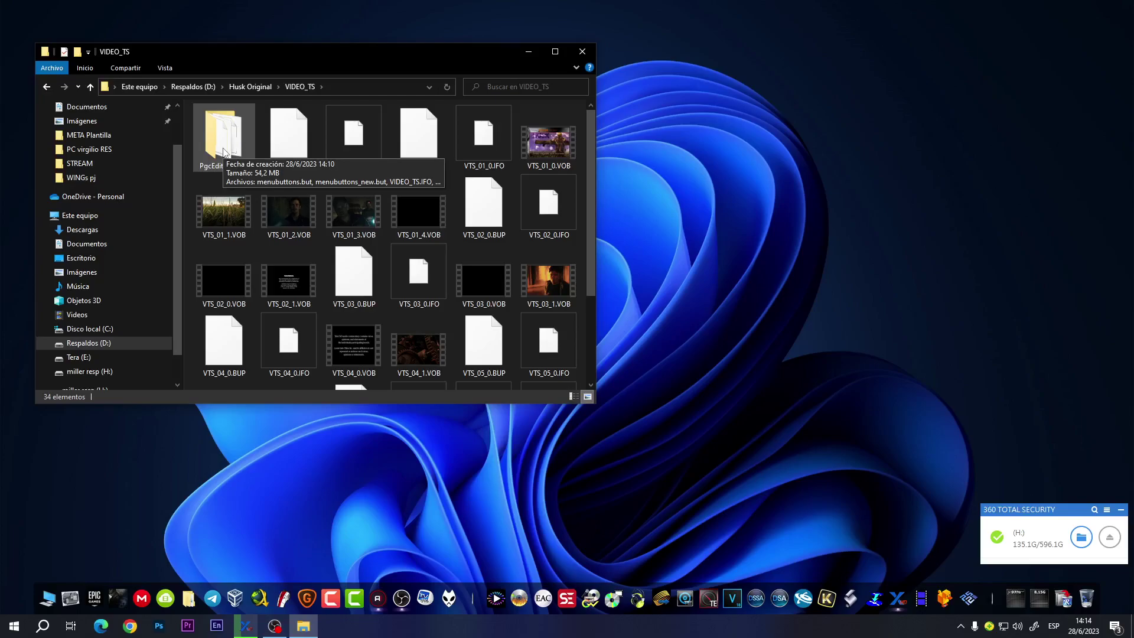
right_click(223, 151)
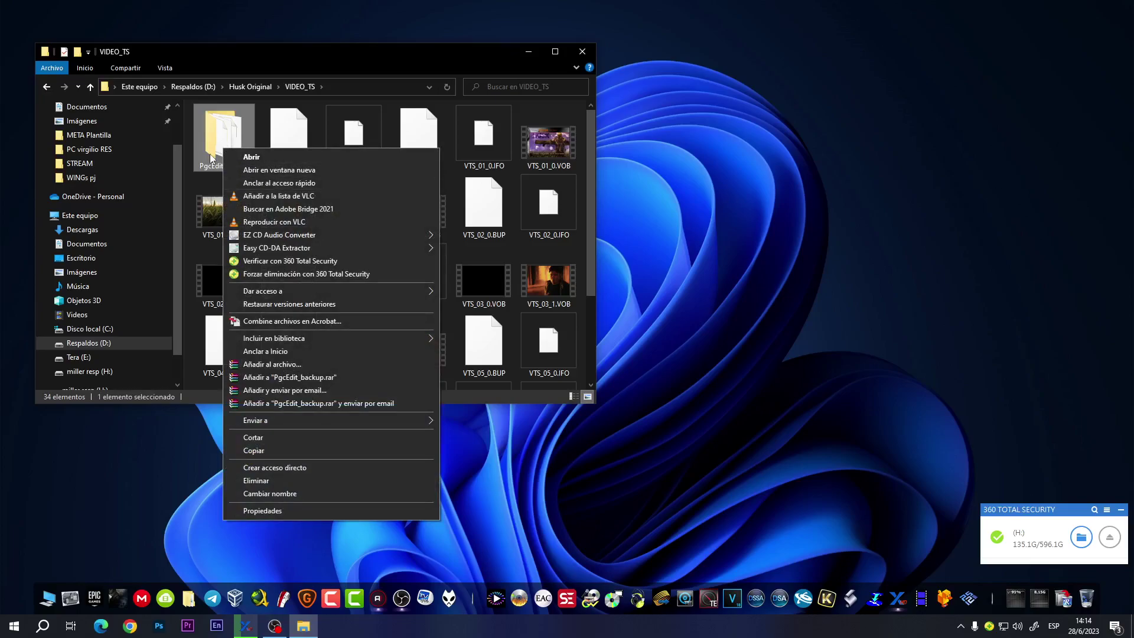
left_click(582, 51)
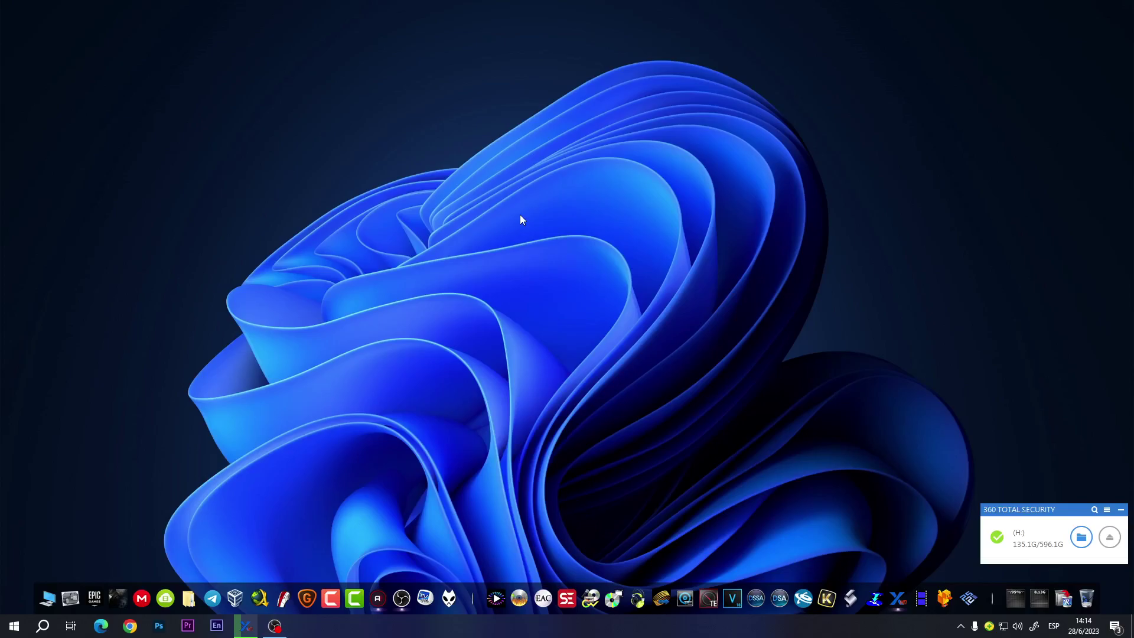